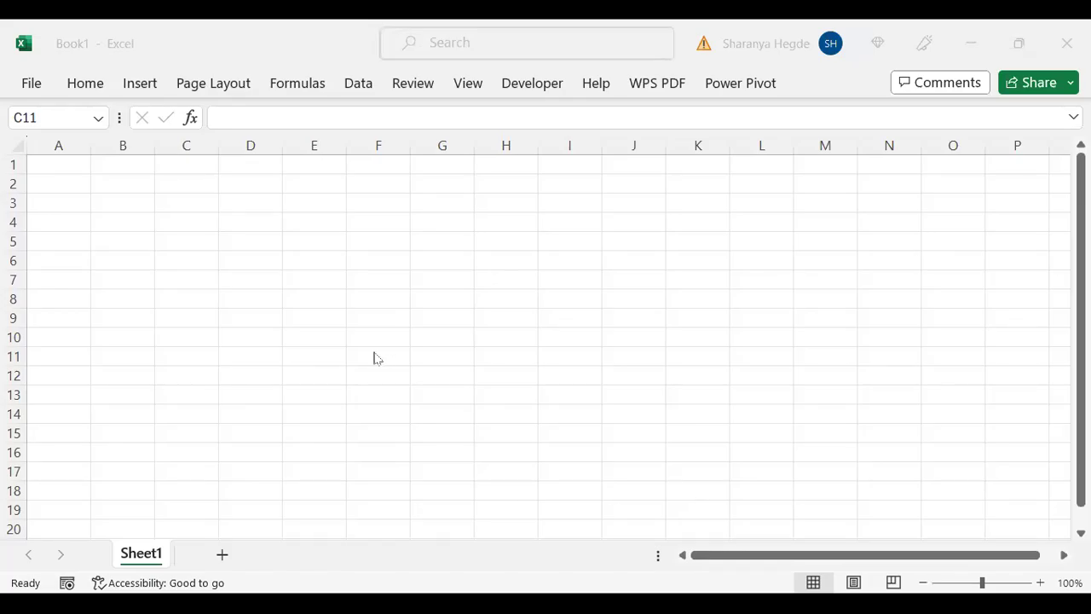
# Get data from a folder, choosing E:\total data\data\new as the source
pyautogui.click(361, 92)
pyautogui.click(364, 87)
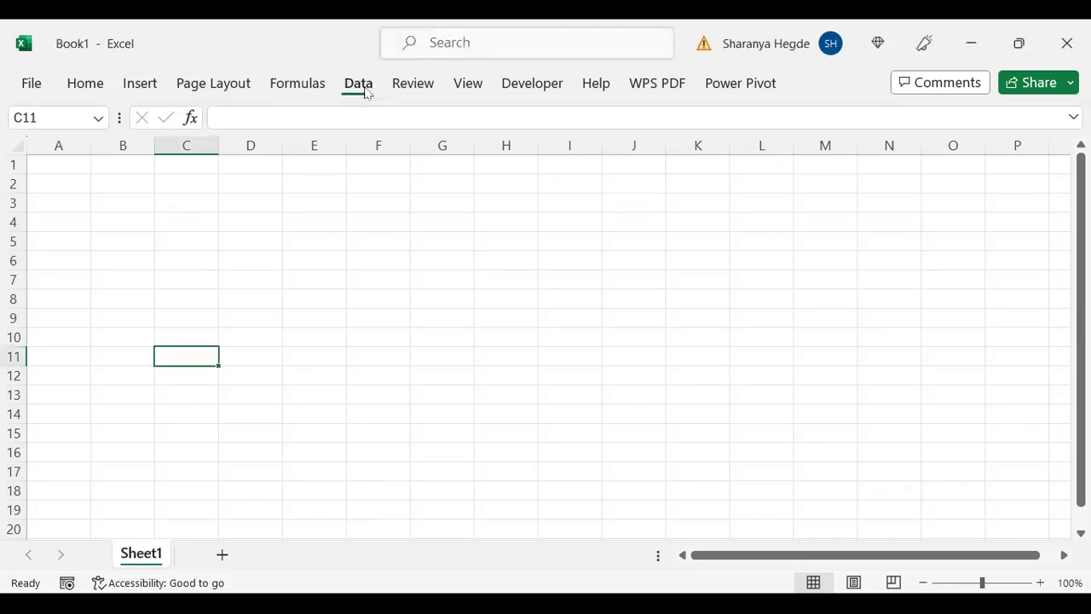
pyautogui.click(40, 144)
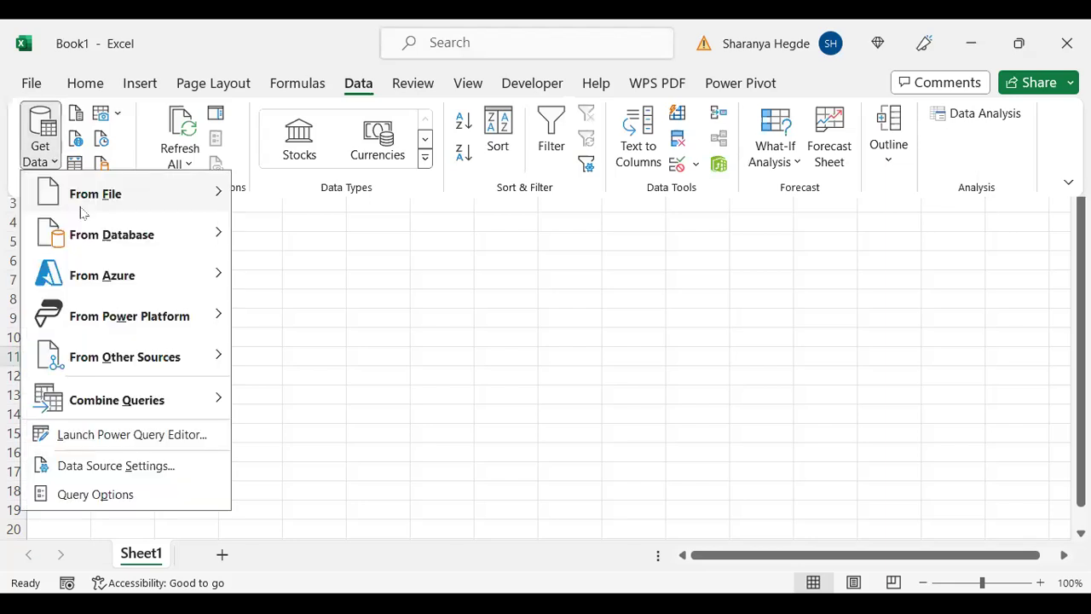
pyautogui.moveTo(156, 195)
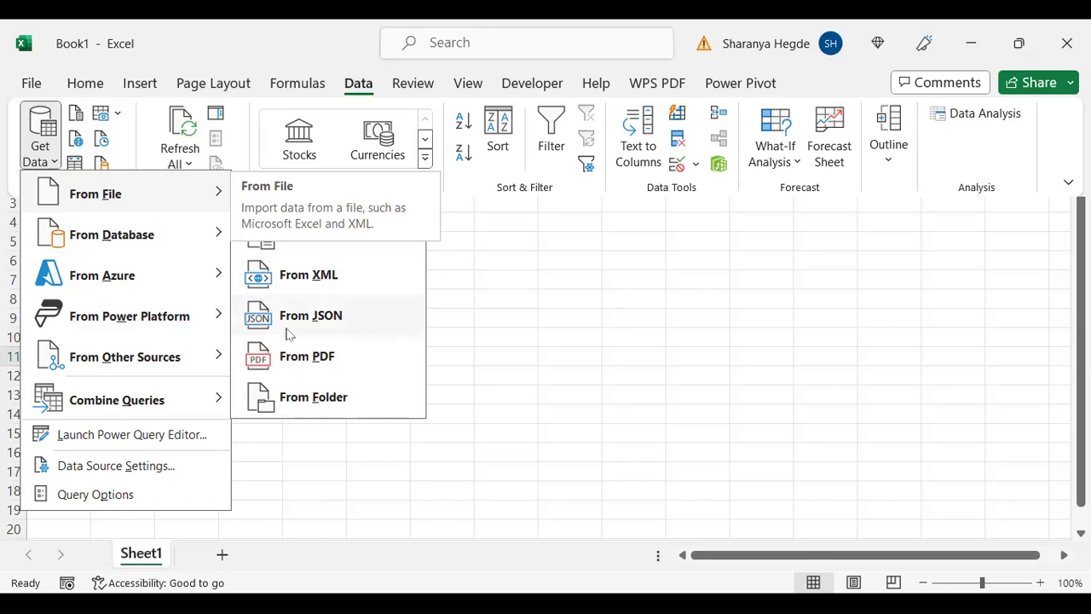
pyautogui.click(293, 404)
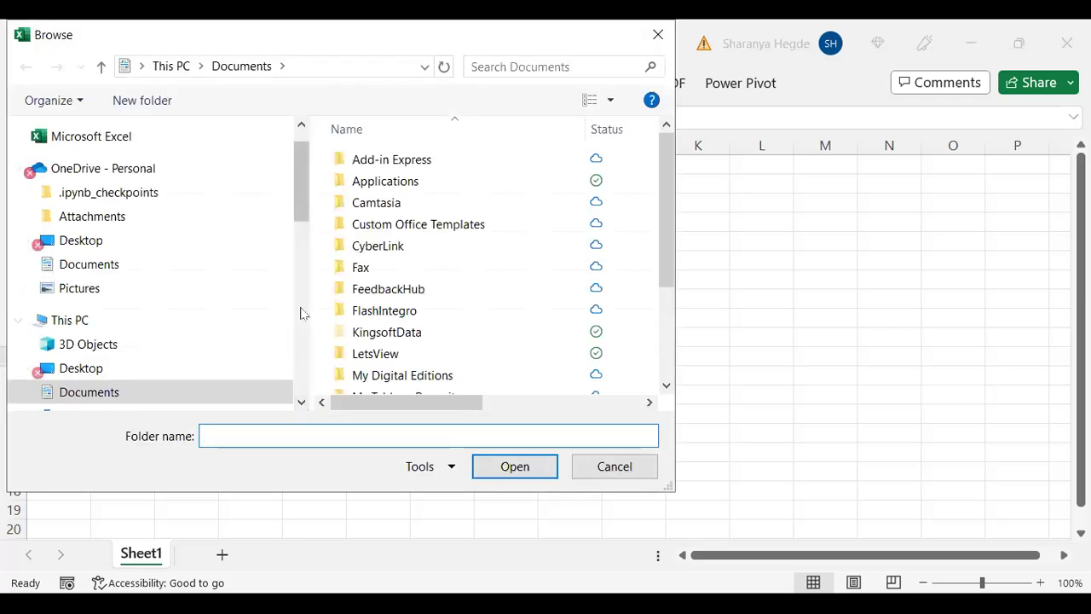
pyautogui.scroll(-1, 301, 237)
pyautogui.moveTo(301, 237); pyautogui.dragTo(300, 387)
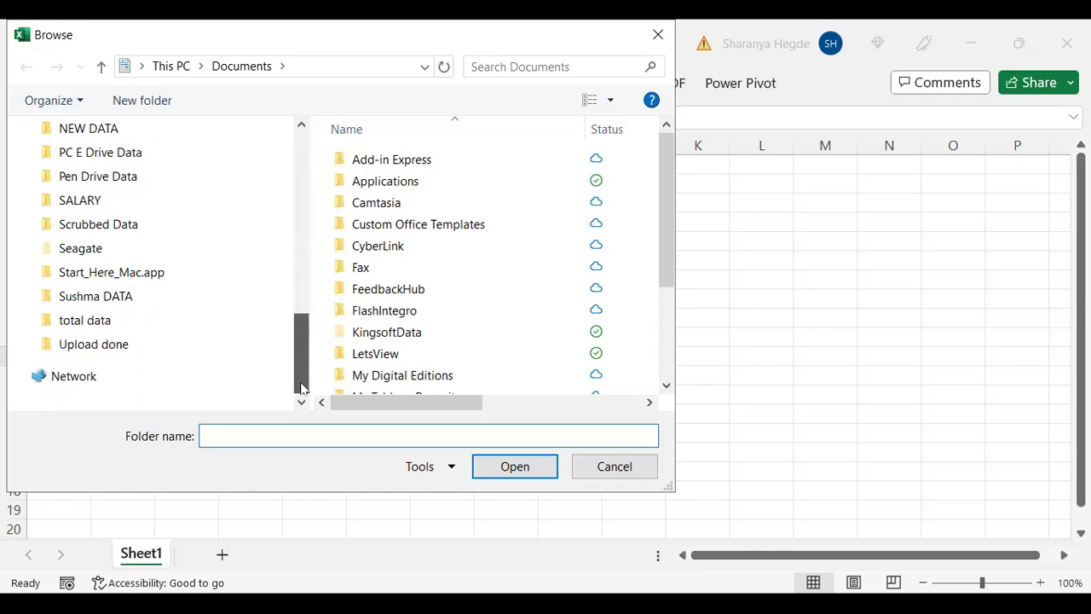
pyautogui.click(176, 319)
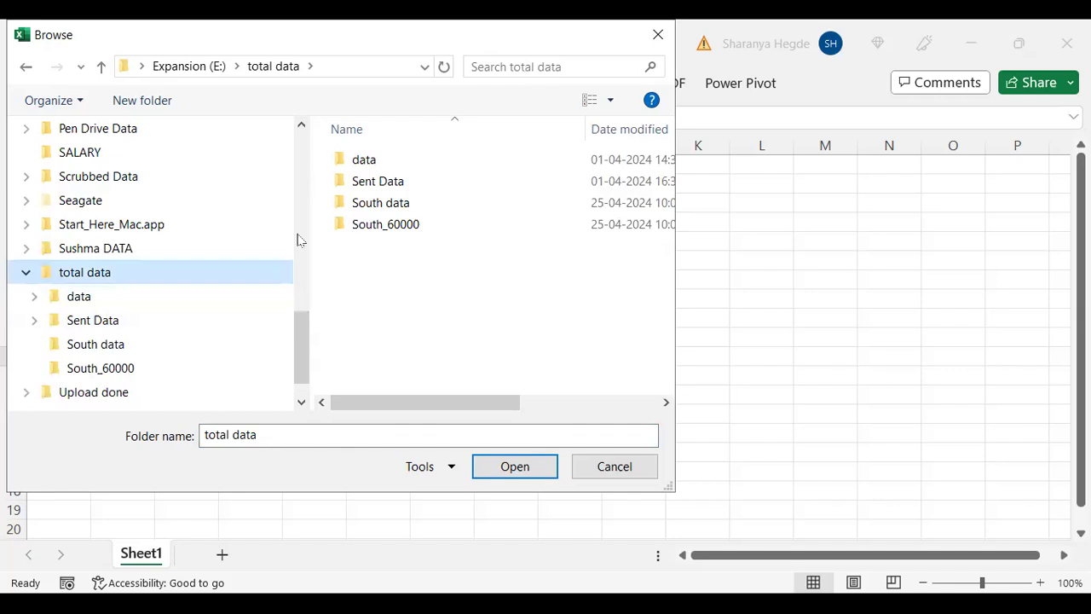
pyautogui.doubleClick(404, 162)
pyautogui.doubleClick(402, 164)
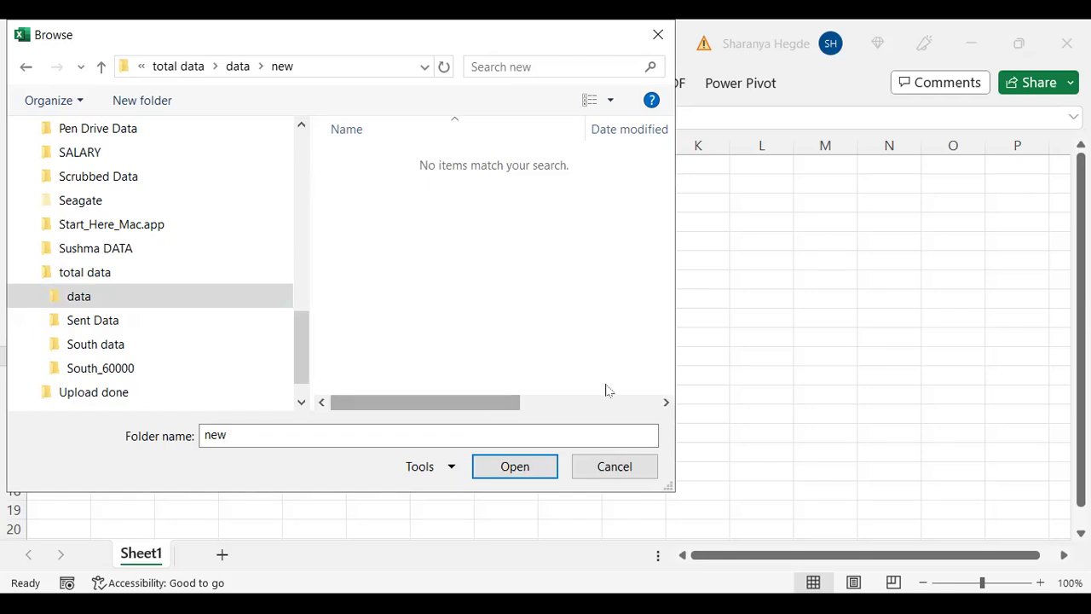
pyautogui.press('Return')
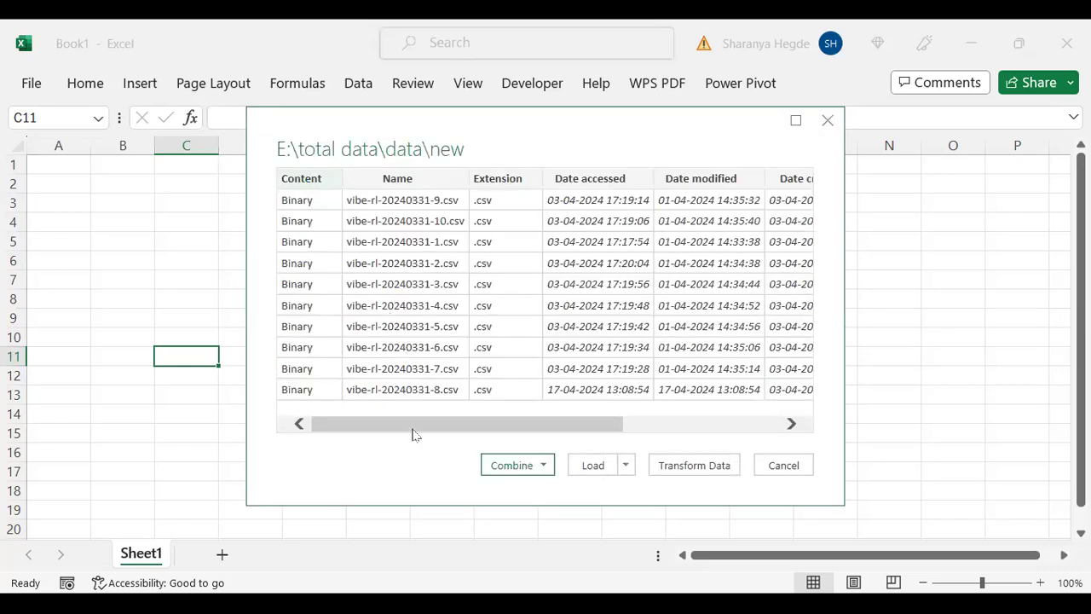
# Combine the folder's CSV files with Combine & Load To, using the first file as sample and comma as delimiter
pyautogui.moveTo(414, 435); pyautogui.dragTo(383, 434)
pyautogui.click(544, 467)
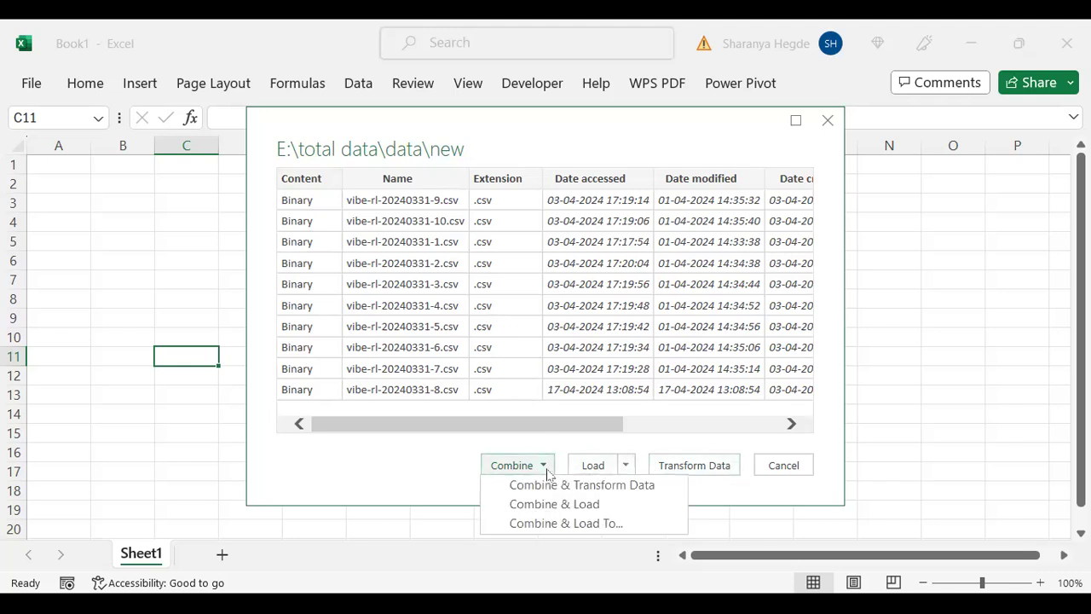
pyautogui.click(549, 523)
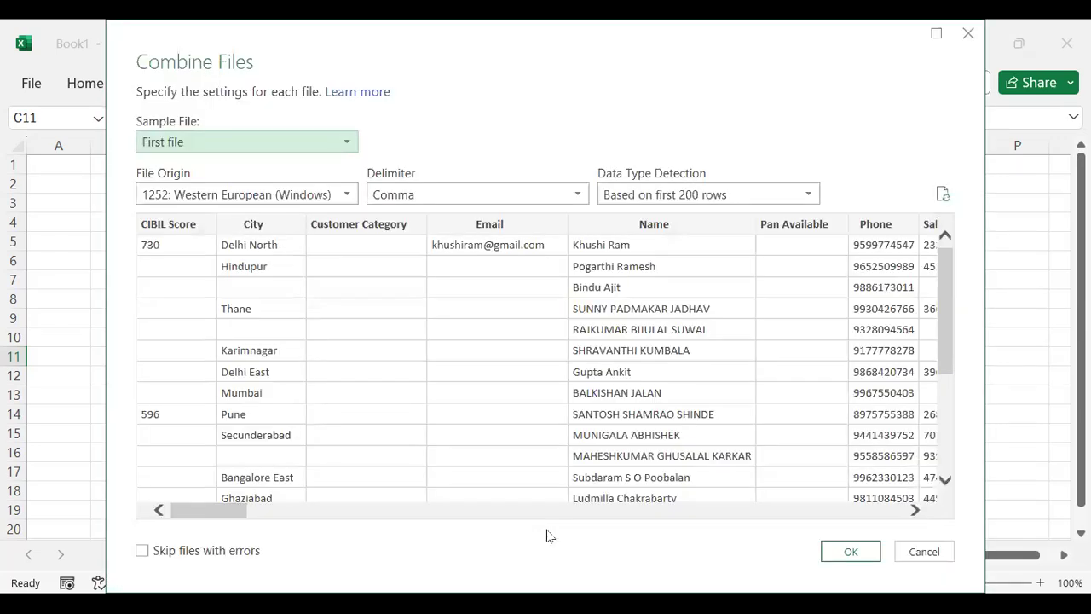
pyautogui.click(832, 551)
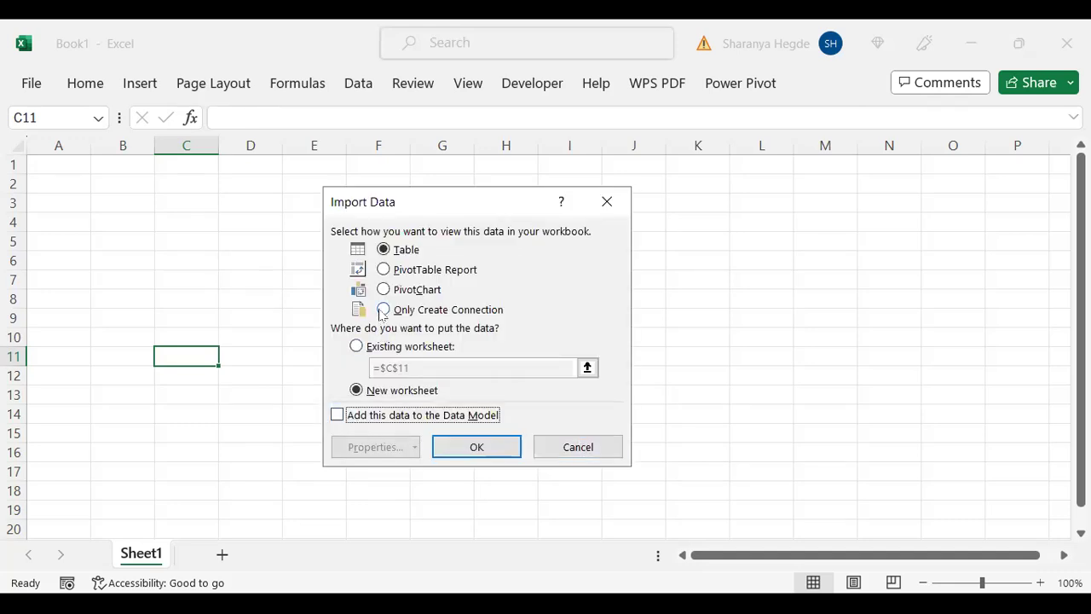
# Import the combined data as Only Create Connection and add it to the Data Model
pyautogui.click(338, 415)
pyautogui.click(382, 310)
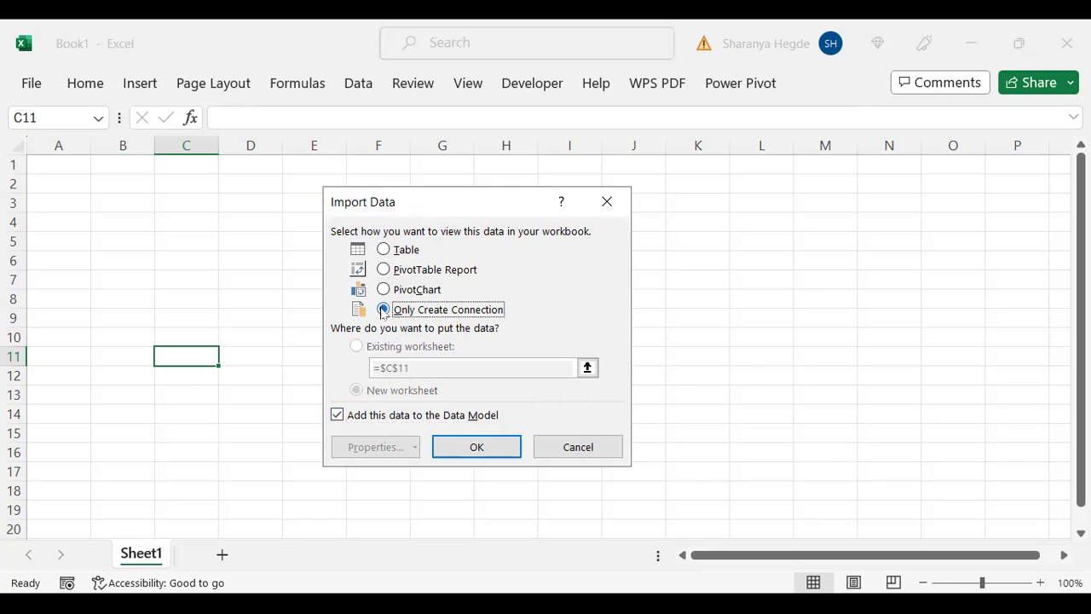
pyautogui.click(476, 451)
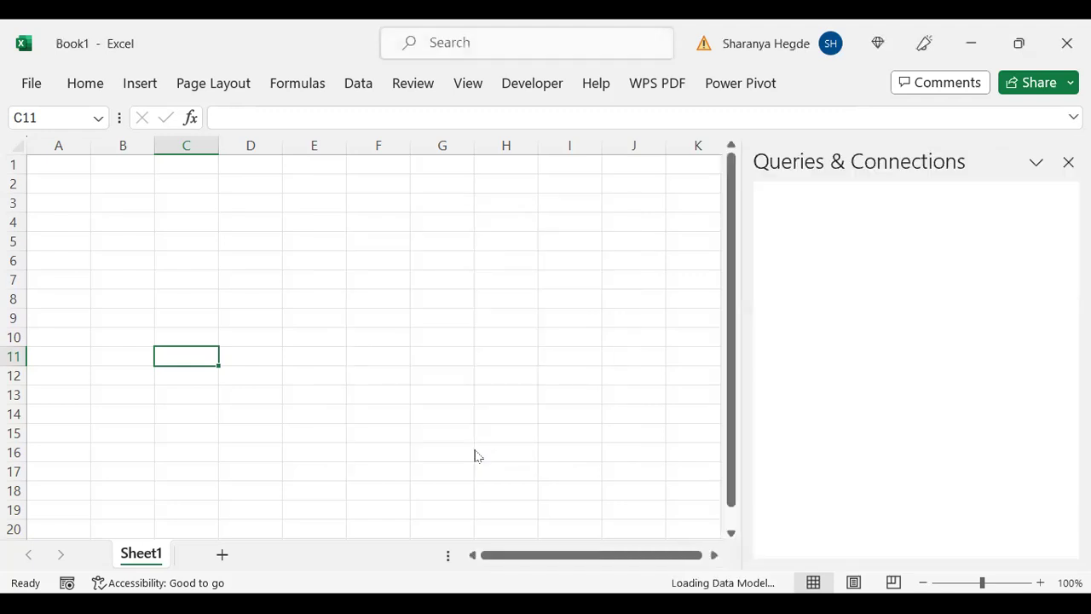
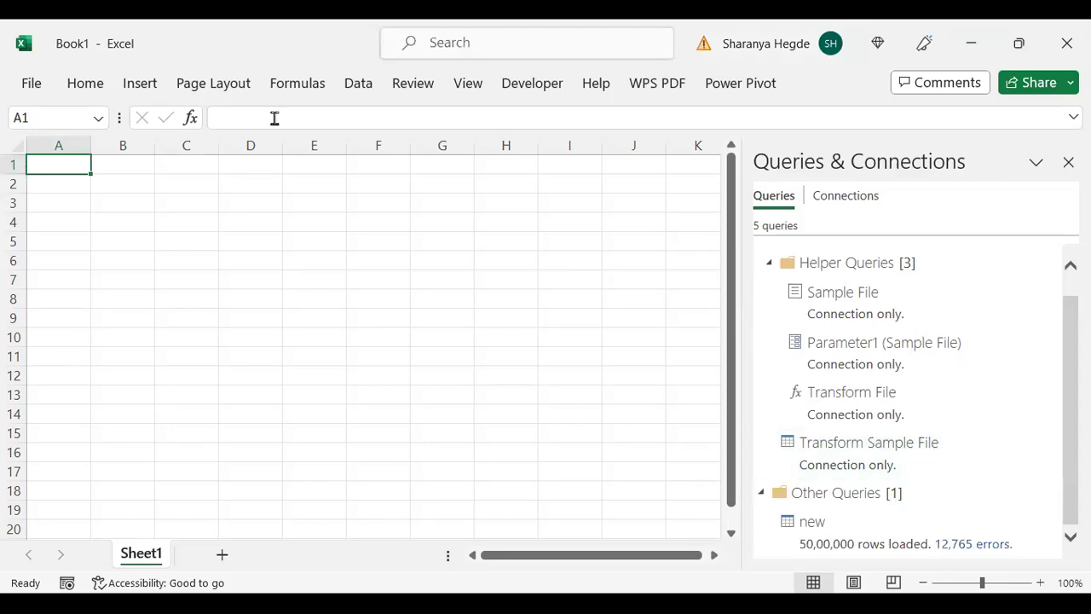
# Insert a PivotTable from the Data Model at cell A1 of Sheet1 and expand the fields of the "new" table
pyautogui.click(353, 94)
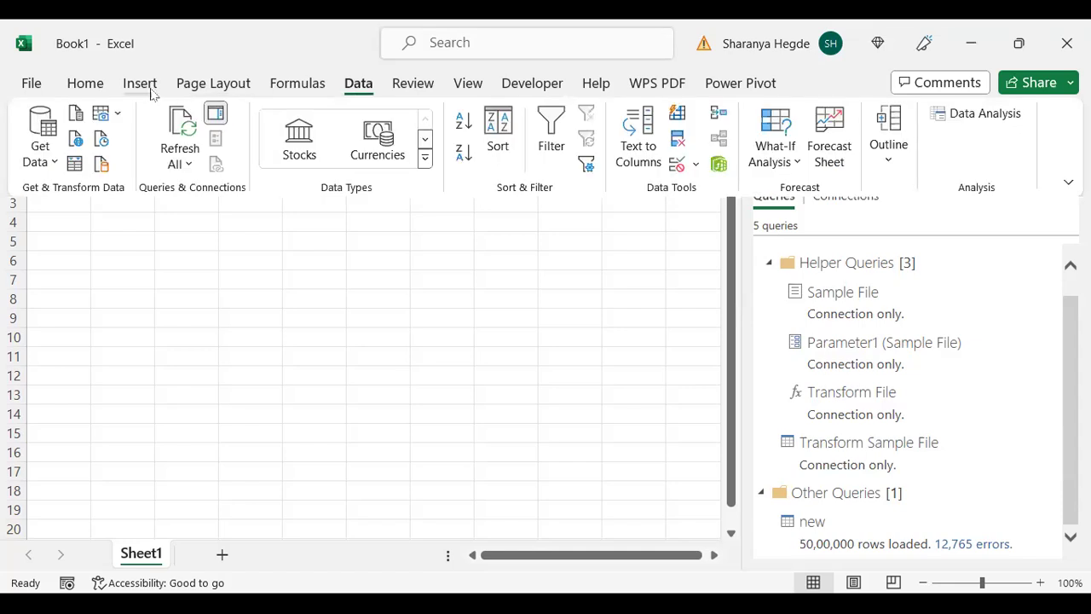
pyautogui.click(140, 82)
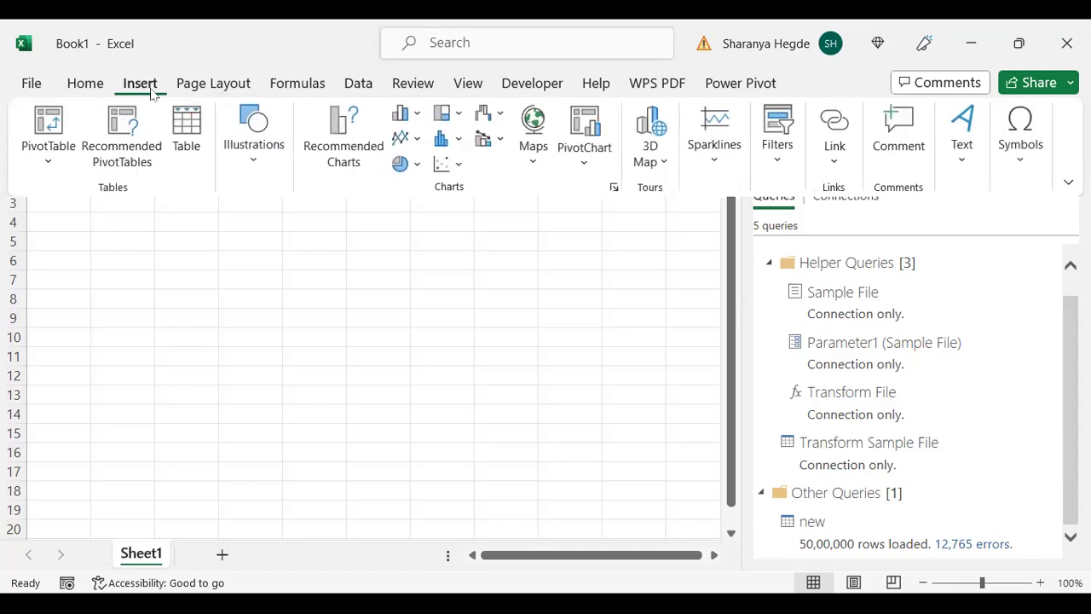
pyautogui.click(59, 169)
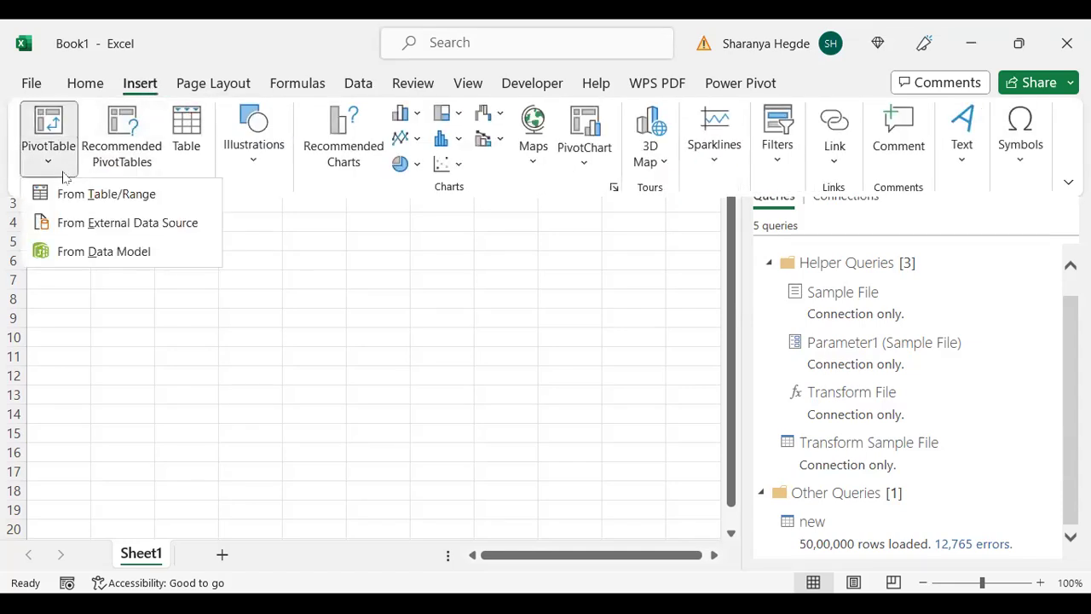
pyautogui.click(71, 252)
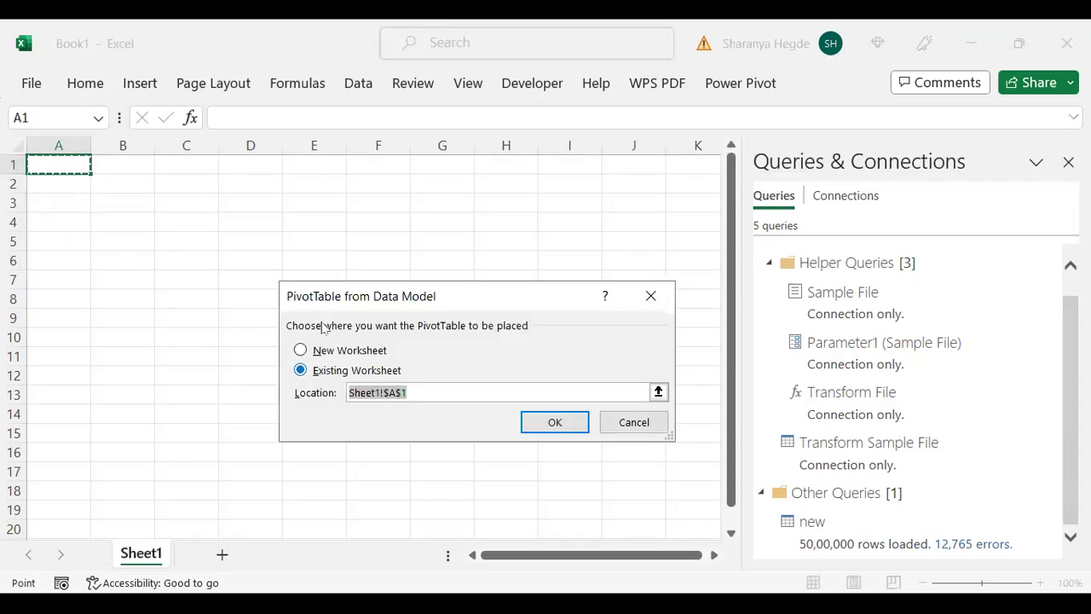
pyautogui.click(549, 426)
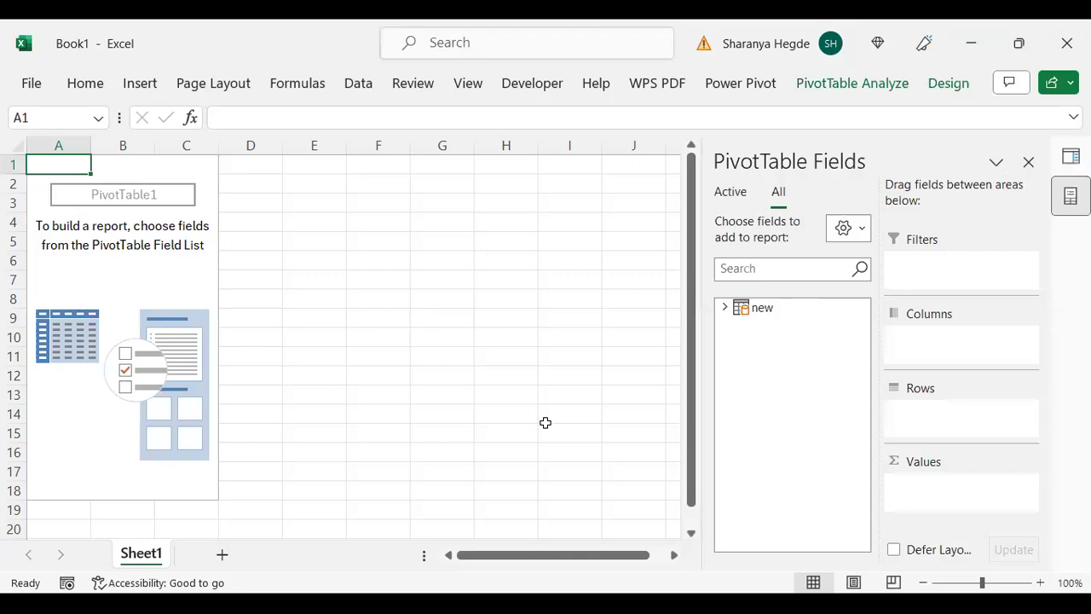
pyautogui.click(750, 313)
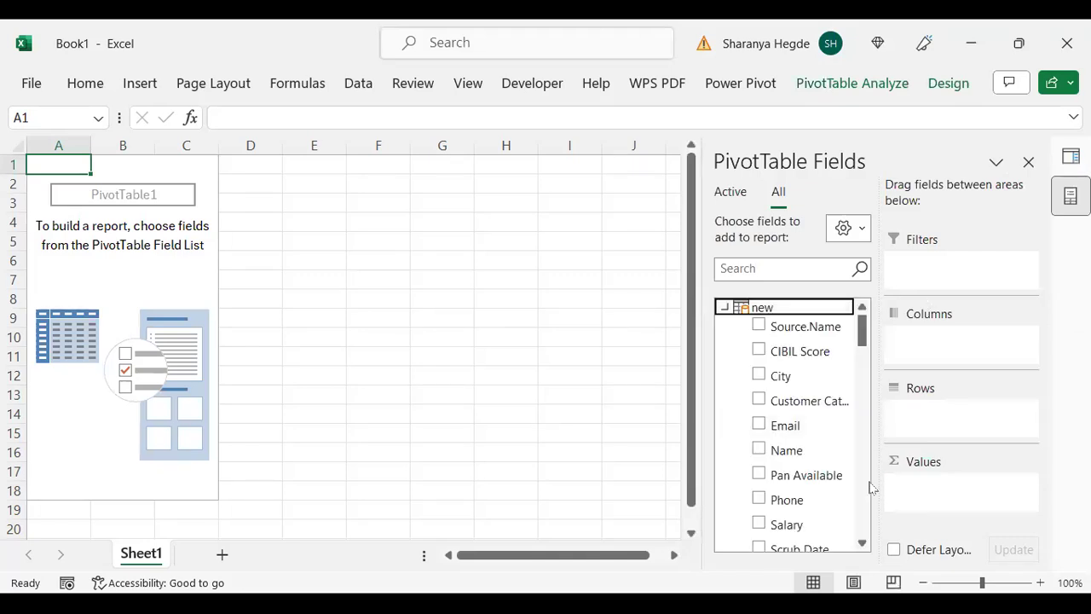
pyautogui.scroll(-3, 866, 508)
pyautogui.scroll(-5, 866, 508)
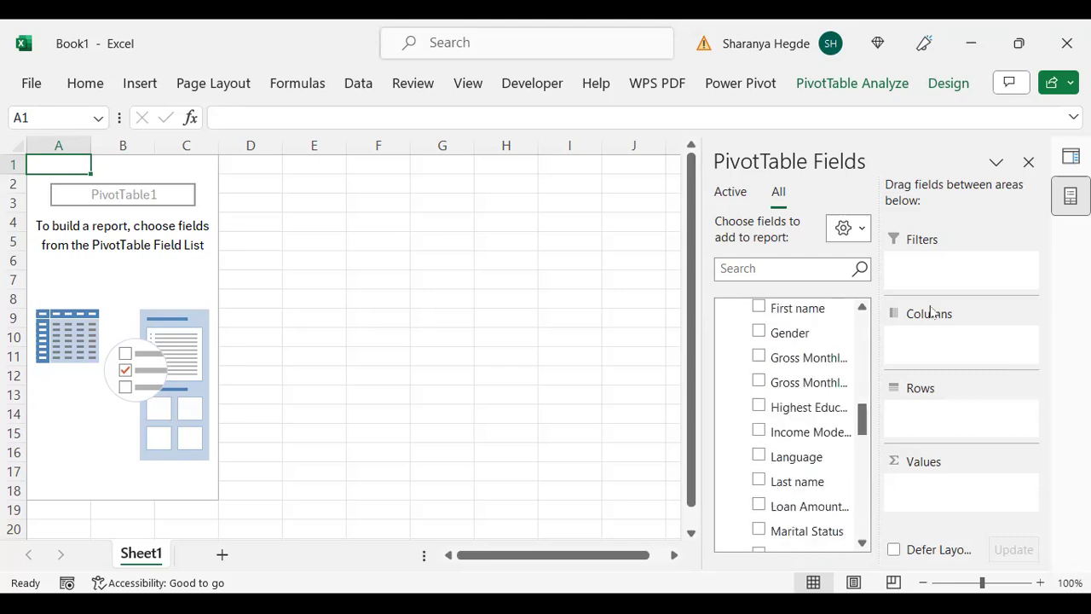
# Switch the PivotTable to the Classic PivotTable layout that enables dragging of fields in the grid
pyautogui.rightClick(74, 168)
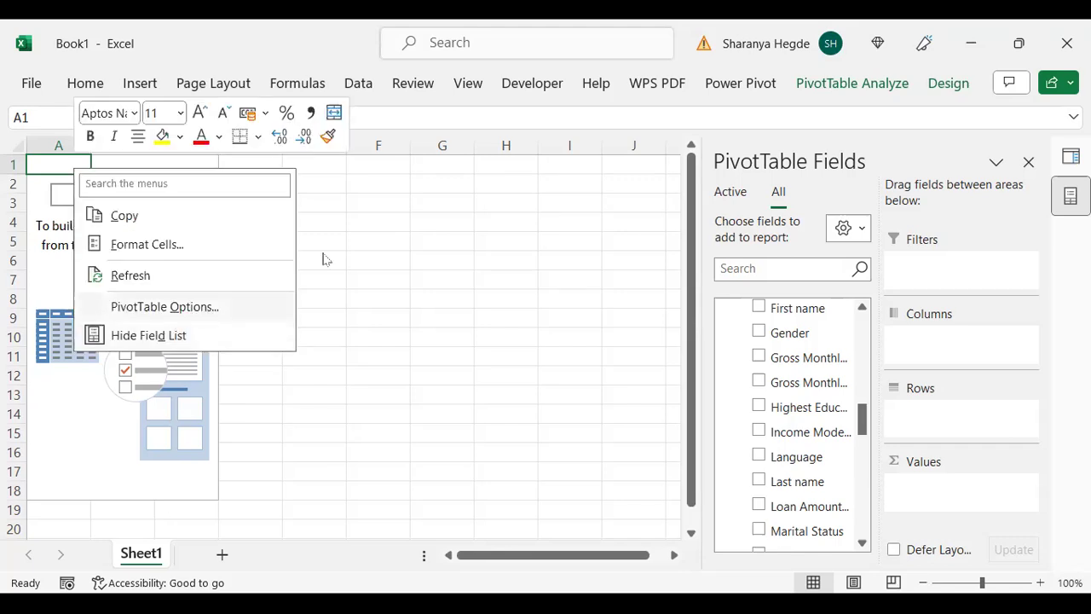
pyautogui.click(209, 308)
pyautogui.click(89, 291)
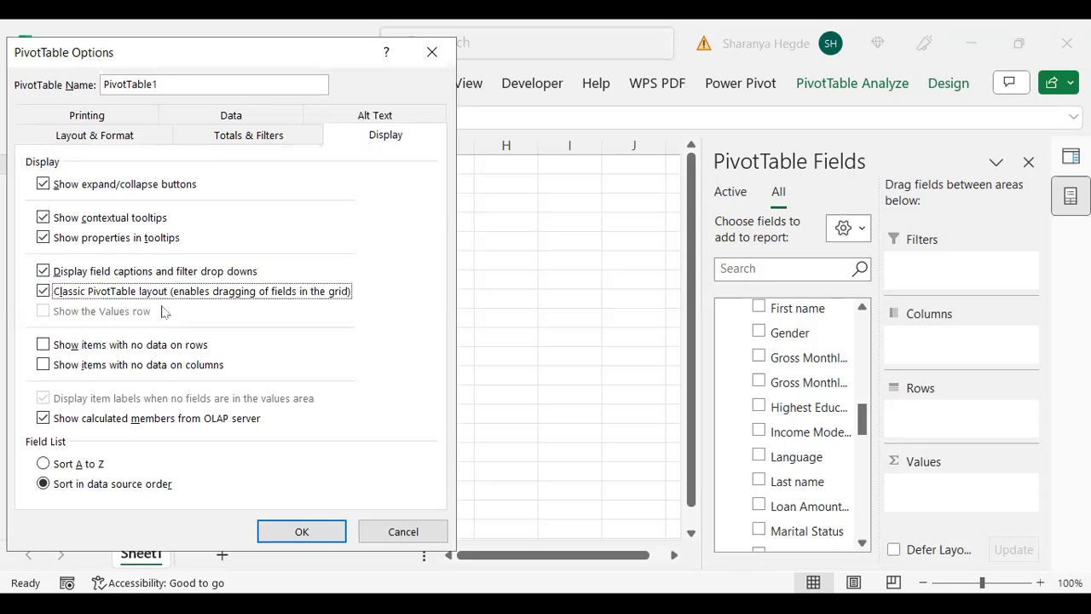
pyautogui.click(318, 533)
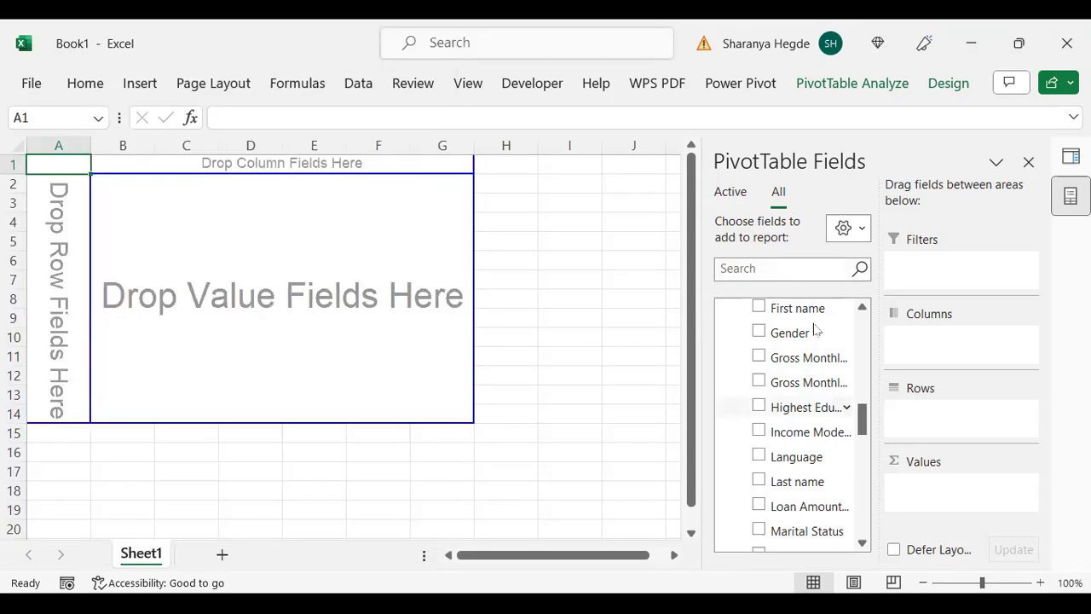
# Add the Phone field to the PivotTable's values area
pyautogui.moveTo(862, 423)
pyautogui.mouseDown()
pyautogui.moveTo(862, 465)
pyautogui.moveTo(862, 442)
pyautogui.mouseUp()
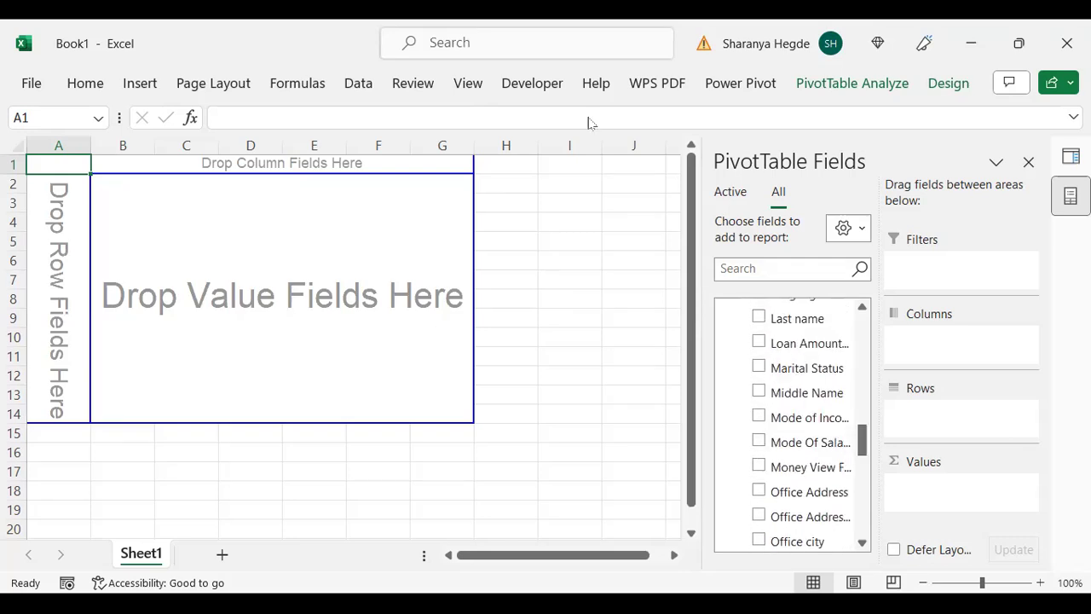
pyautogui.hotkey('alt', 'Tab')
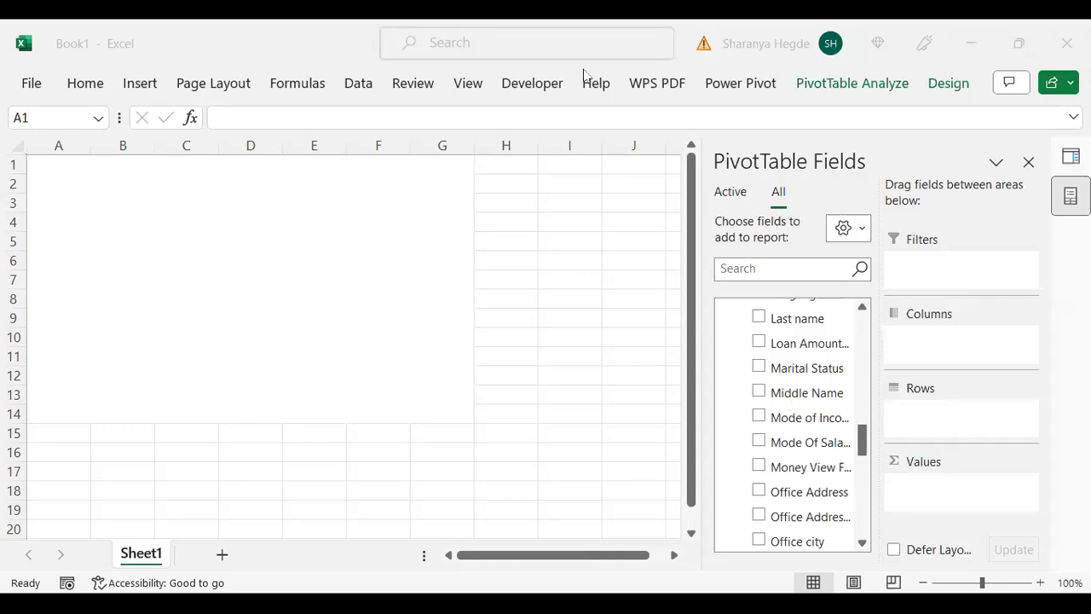
pyautogui.click(860, 445)
pyautogui.moveTo(861, 443); pyautogui.dragTo(864, 341)
pyautogui.moveTo(791, 418); pyautogui.dragTo(292, 329)
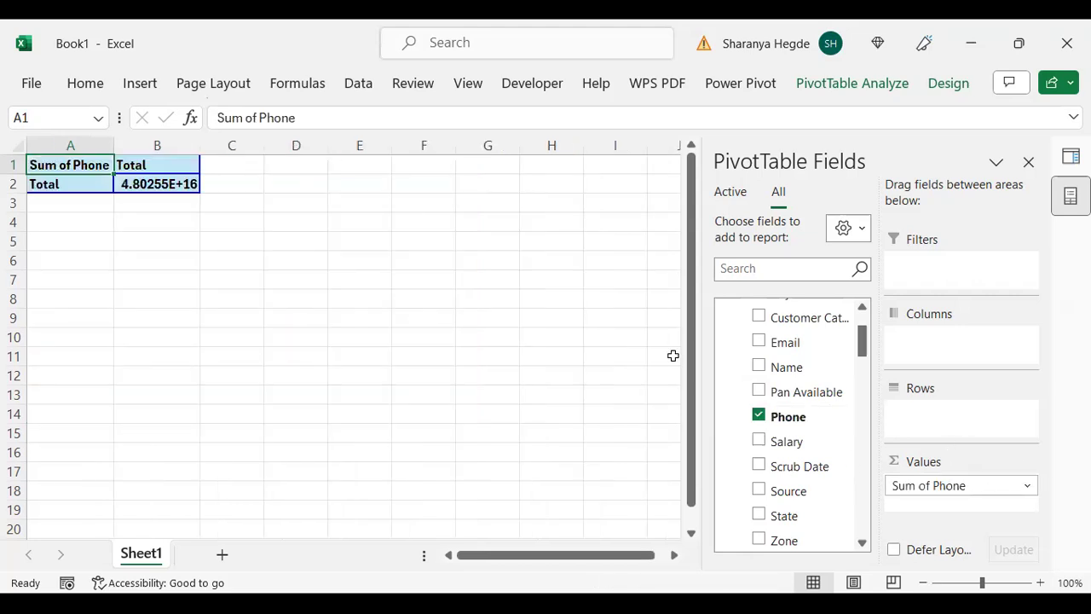
# Change the summary calculation of the Phone value field to Count
pyautogui.click(1026, 486)
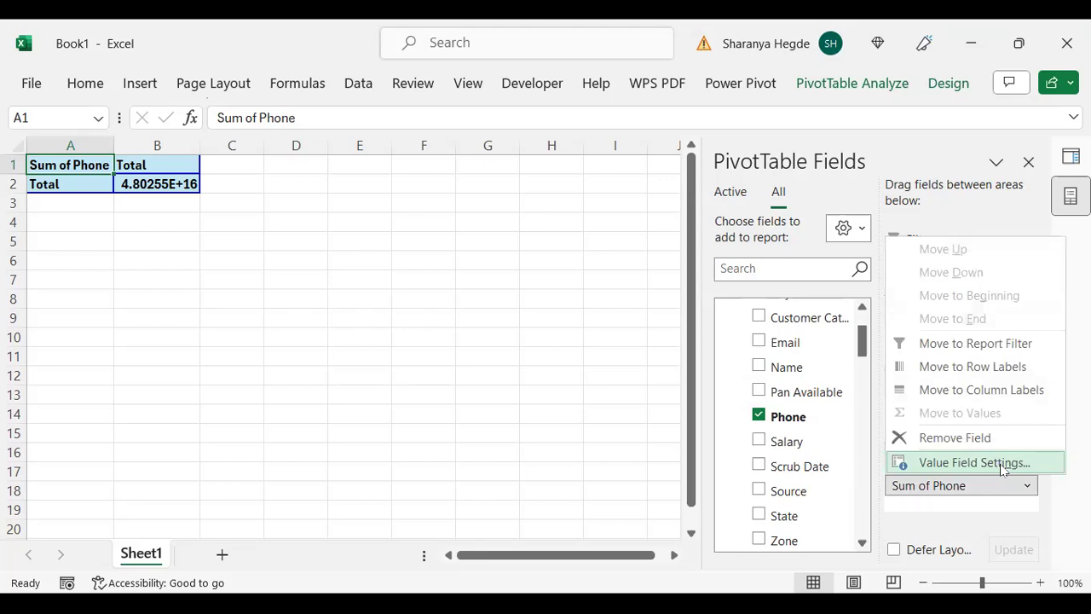
pyautogui.click(999, 463)
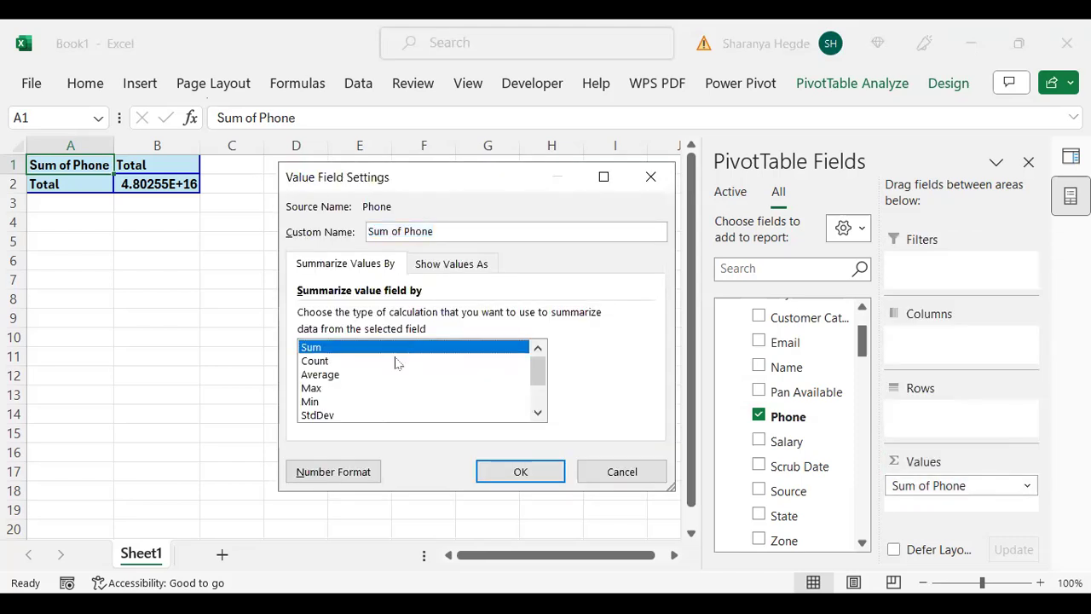
pyautogui.click(412, 360)
pyautogui.click(520, 472)
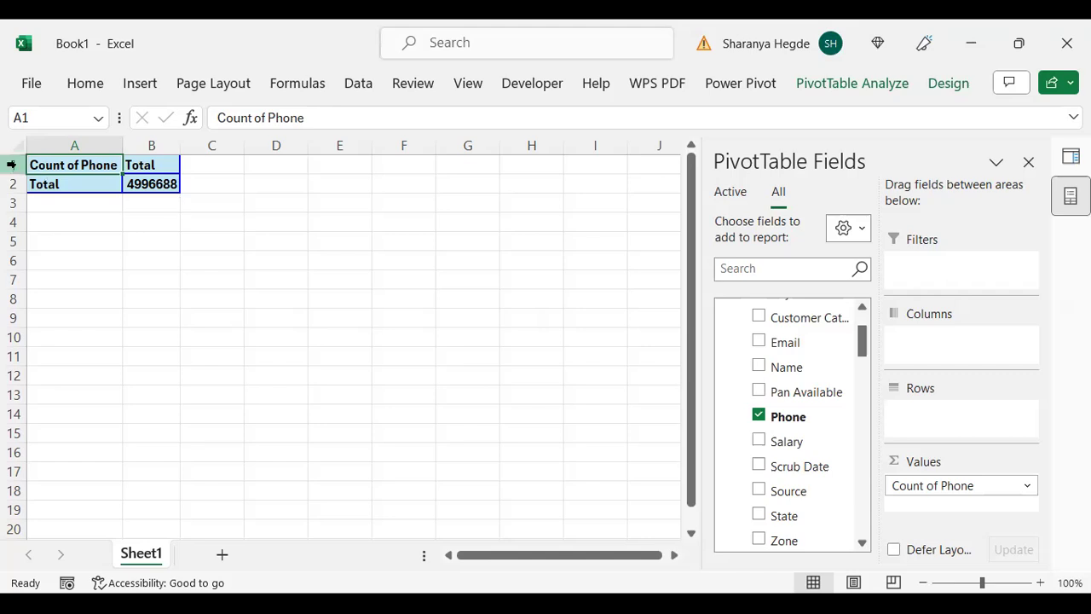
# Insert two blank rows above the PivotTable
pyautogui.click(11, 165)
pyautogui.rightClick(12, 162)
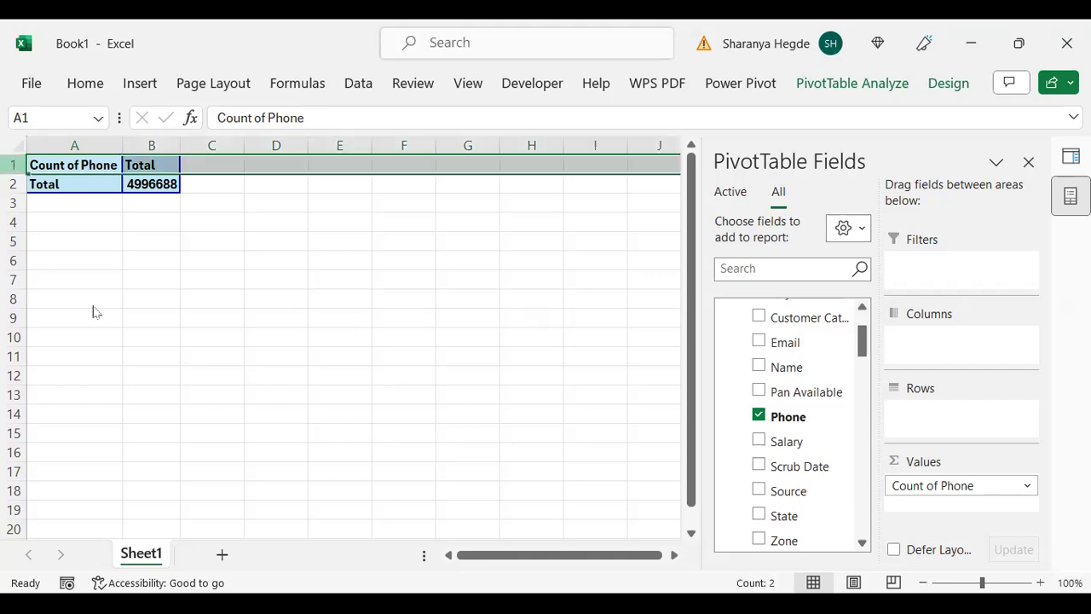
pyautogui.click(104, 358)
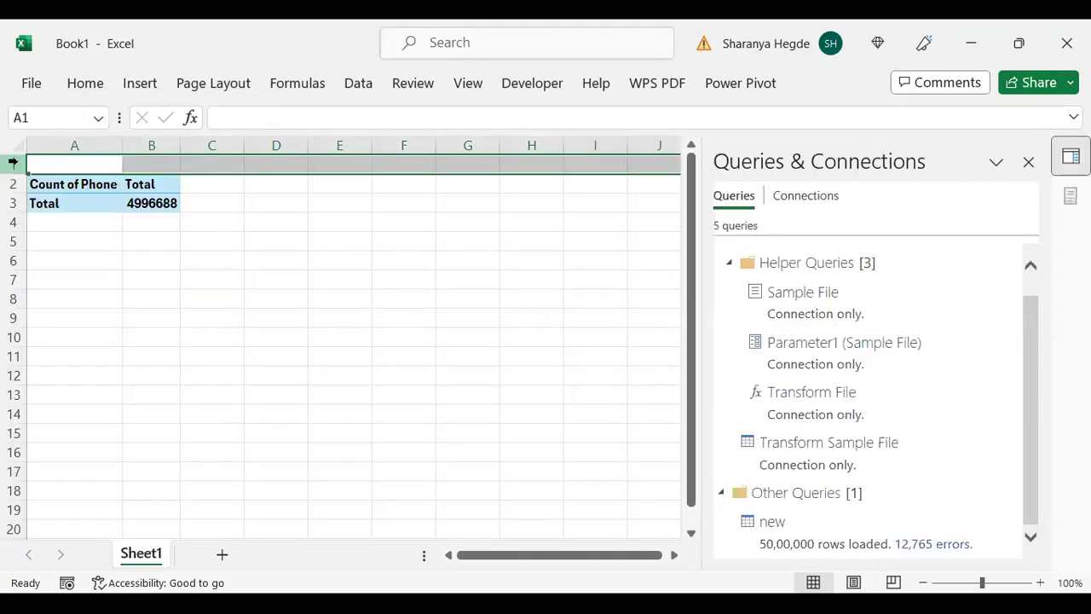
pyautogui.rightClick(12, 161)
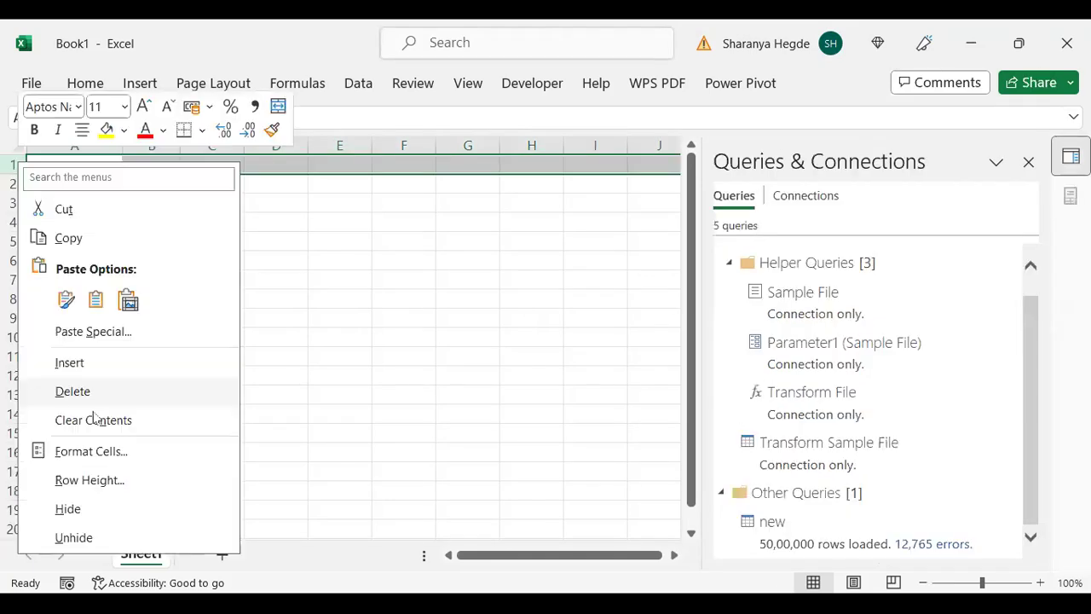
pyautogui.click(107, 362)
# Add the State field to the PivotTable's report filter area
pyautogui.click(155, 220)
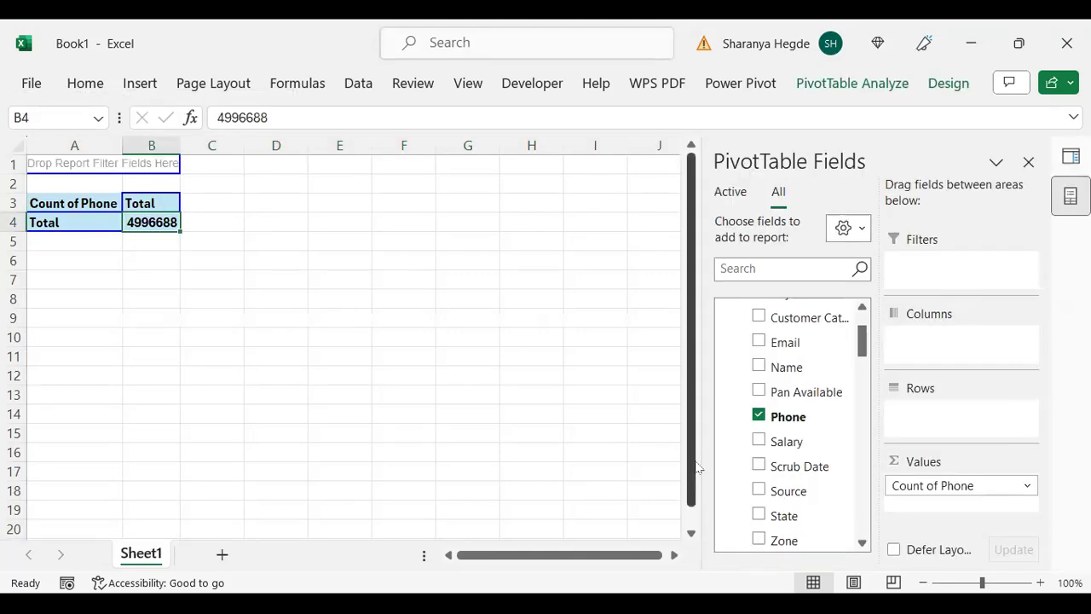
pyautogui.moveTo(861, 341); pyautogui.dragTo(861, 362)
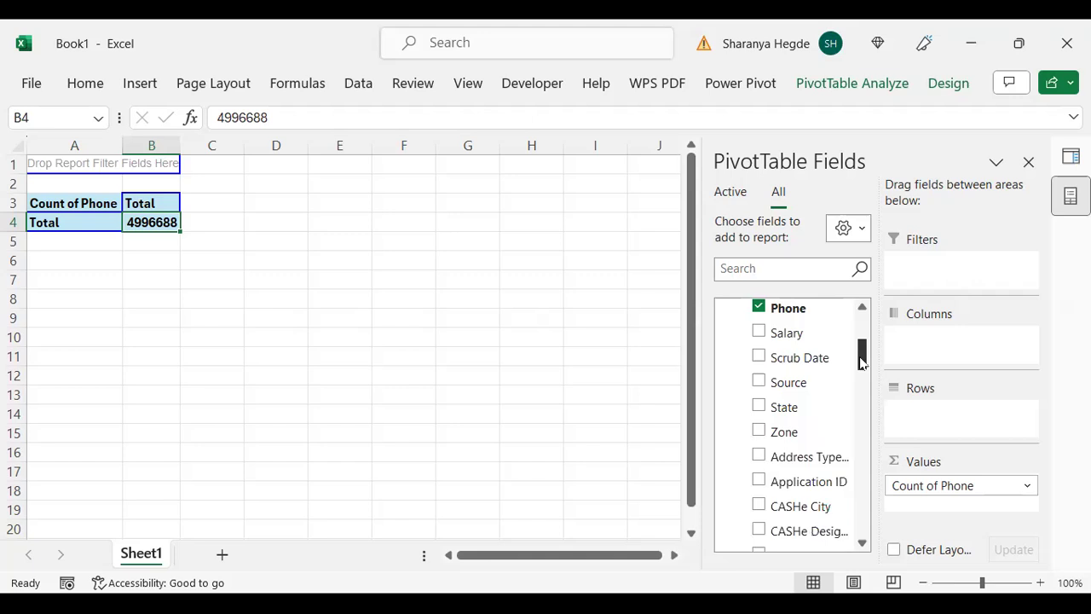
pyautogui.moveTo(779, 409); pyautogui.dragTo(107, 166)
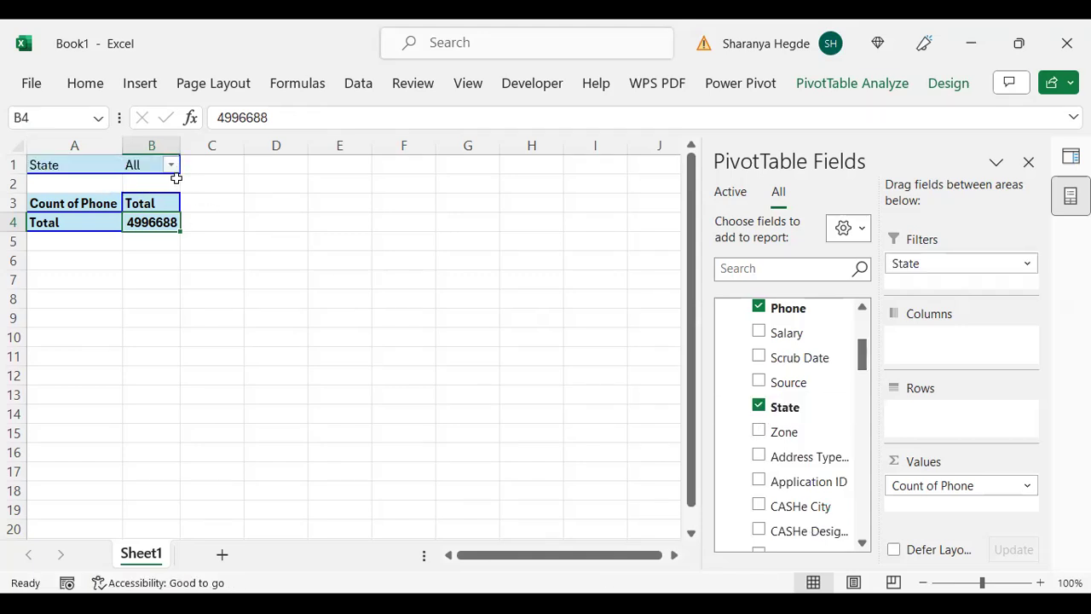
# Allow multiple items in the State filter and exclude the unnamed blank item and Andhra Pradesh
pyautogui.click(171, 166)
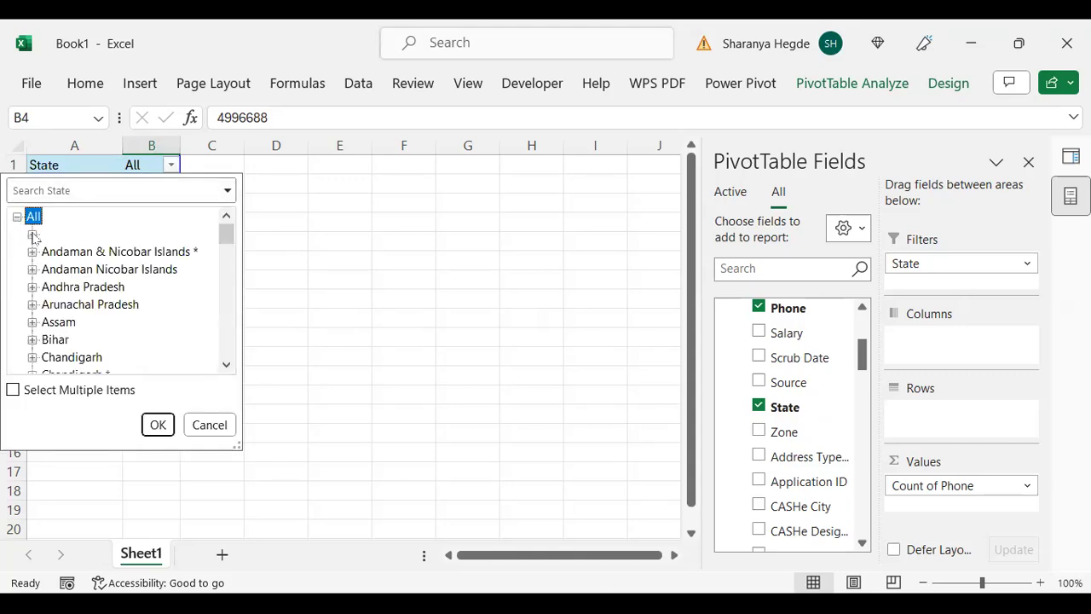
pyautogui.click(13, 390)
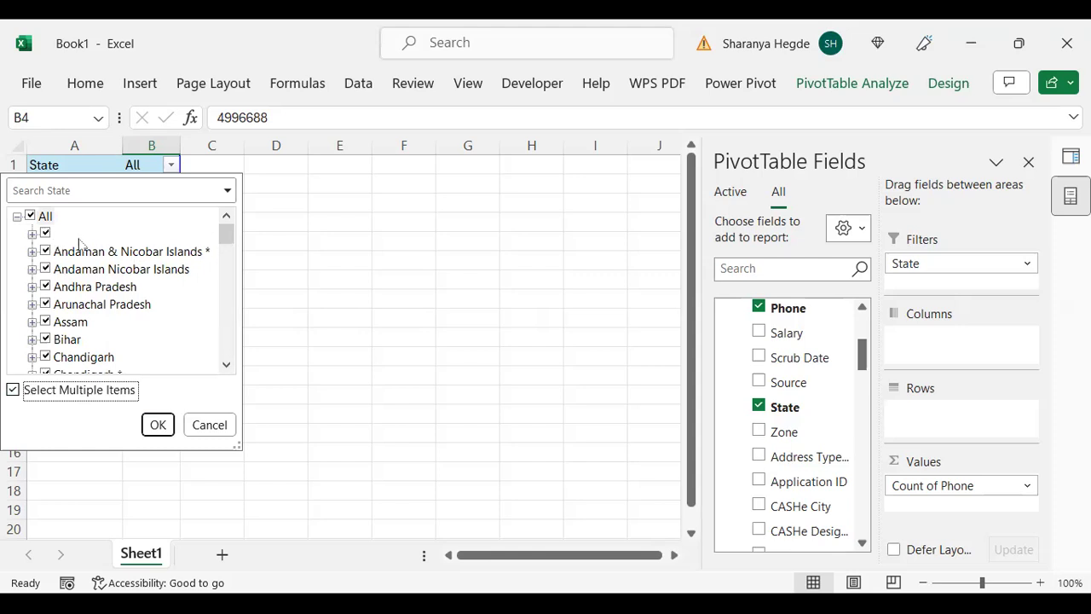
pyautogui.click(46, 233)
pyautogui.click(45, 286)
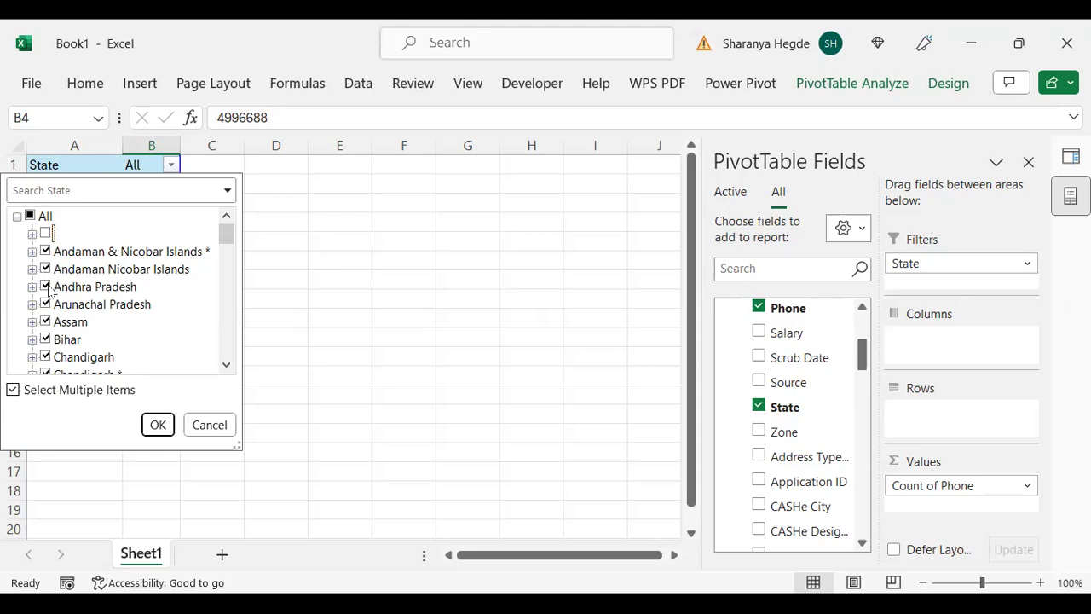
# Exclude Karnataka, Karnatka and Kerala from the State filter selection
pyautogui.scroll(-4, 231, 368)
pyautogui.scroll(-5, 230, 368)
pyautogui.click(227, 364)
pyautogui.click(46, 304)
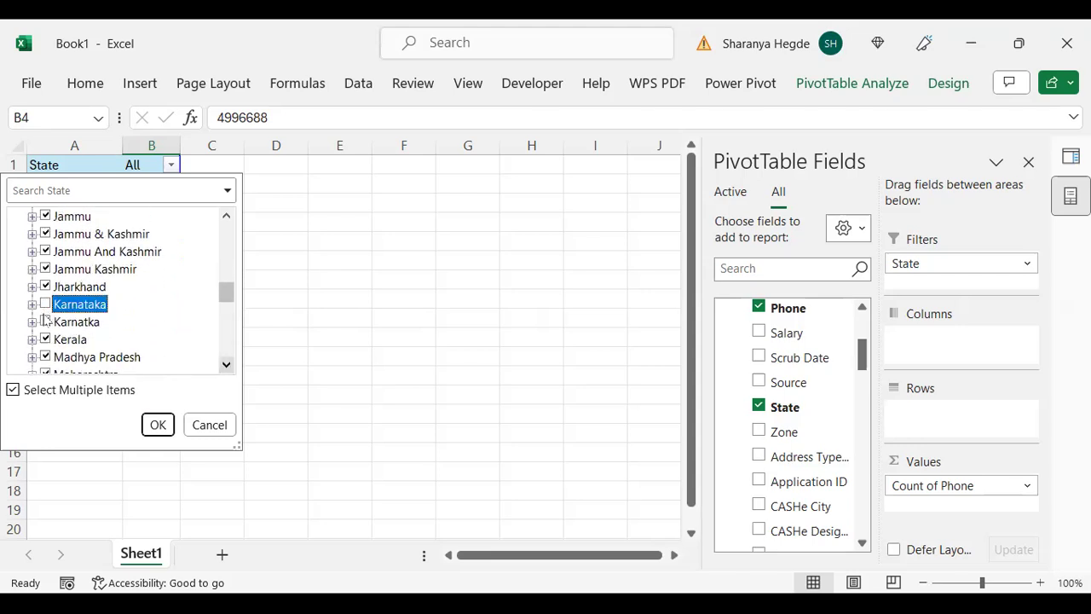
pyautogui.click(45, 321)
pyautogui.click(46, 340)
# Exclude Pondicherry, Pondicherry * and Puducherry from the State filter selection
pyautogui.scroll(-4, 228, 373)
pyautogui.scroll(-2, 225, 368)
pyautogui.click(46, 269)
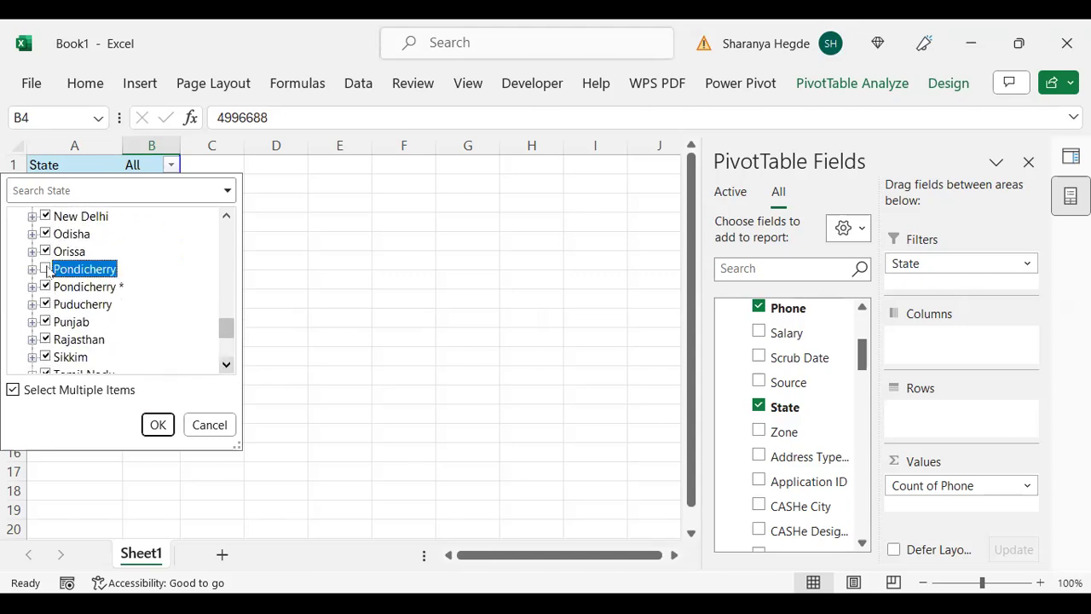
pyautogui.click(45, 286)
pyautogui.click(45, 304)
# Exclude Tamil Nadu and Telangana from the State filter selection and apply the filter
pyautogui.click(227, 368)
pyautogui.click(227, 368)
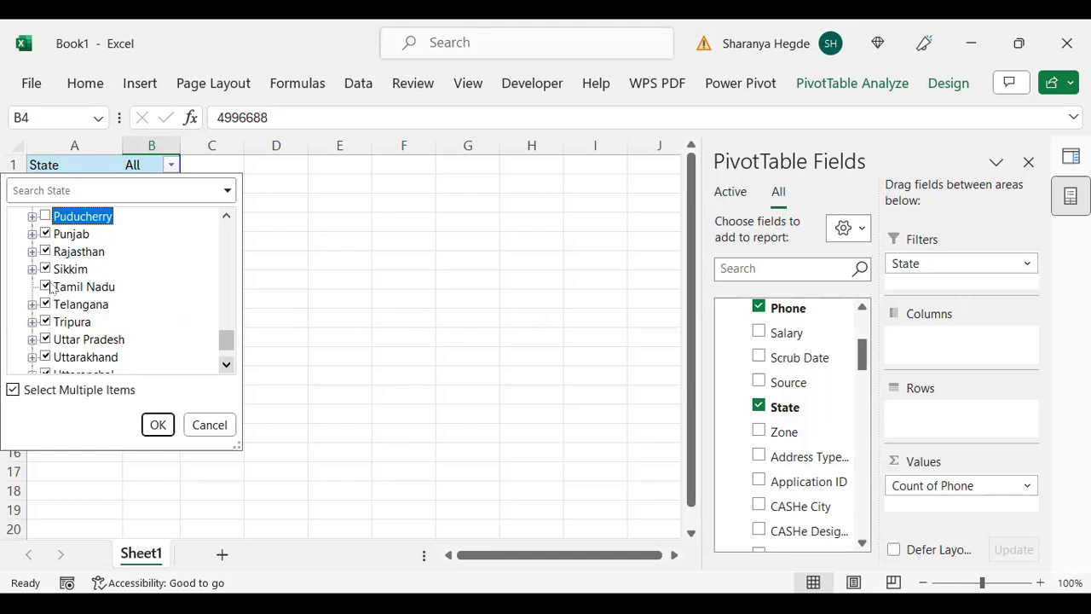
pyautogui.click(45, 287)
pyautogui.click(45, 304)
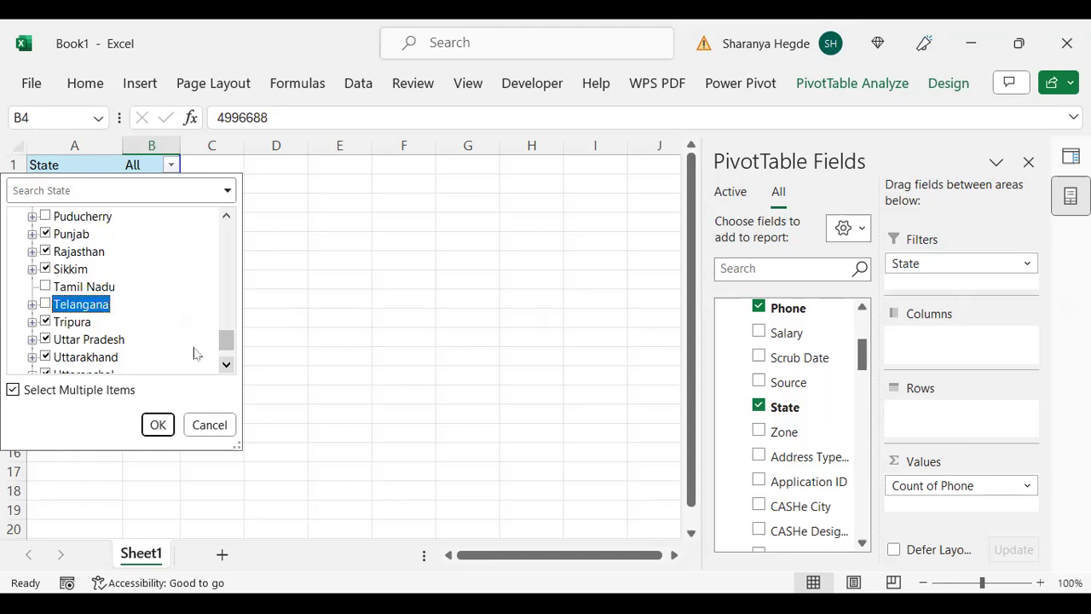
pyautogui.click(227, 366)
pyautogui.click(227, 366)
pyautogui.click(227, 366)
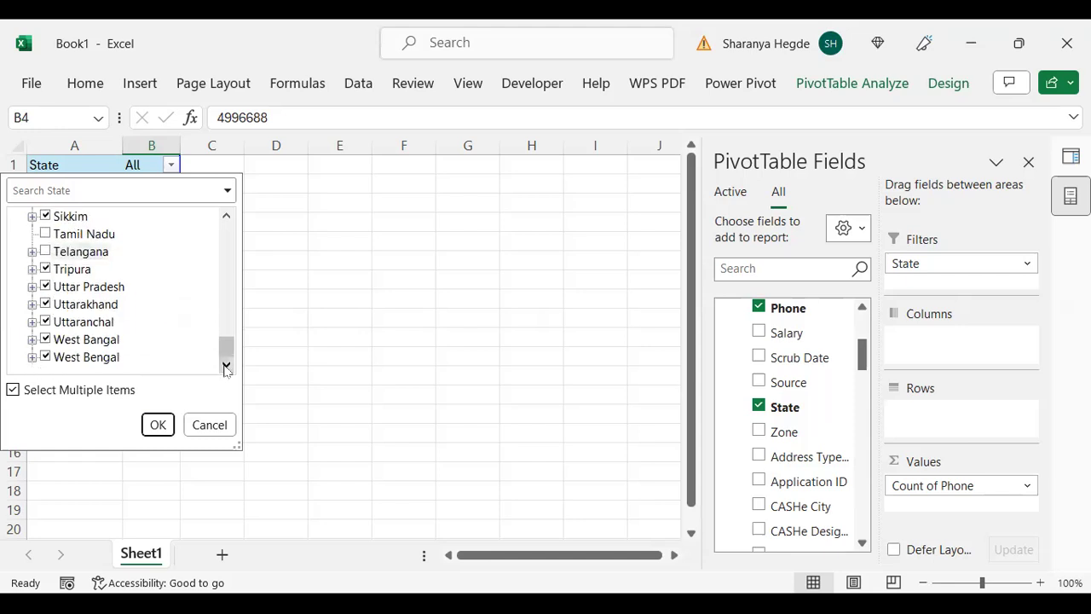
pyautogui.click(157, 425)
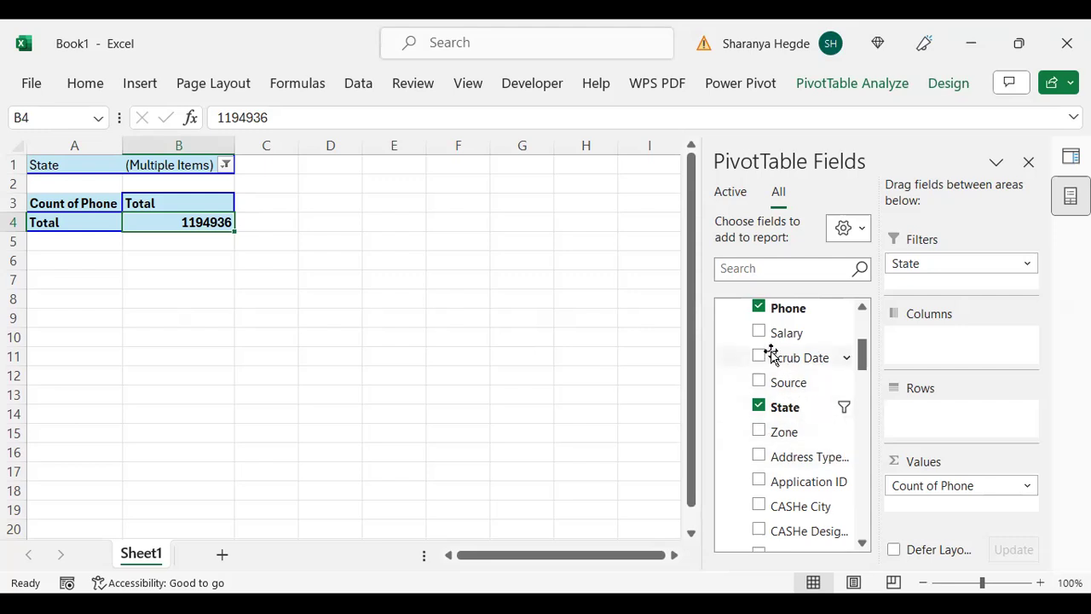
# Add the Salary field to the PivotTable's report filters and filter it to the (blank) item
pyautogui.moveTo(779, 331); pyautogui.dragTo(97, 184)
pyautogui.click(226, 184)
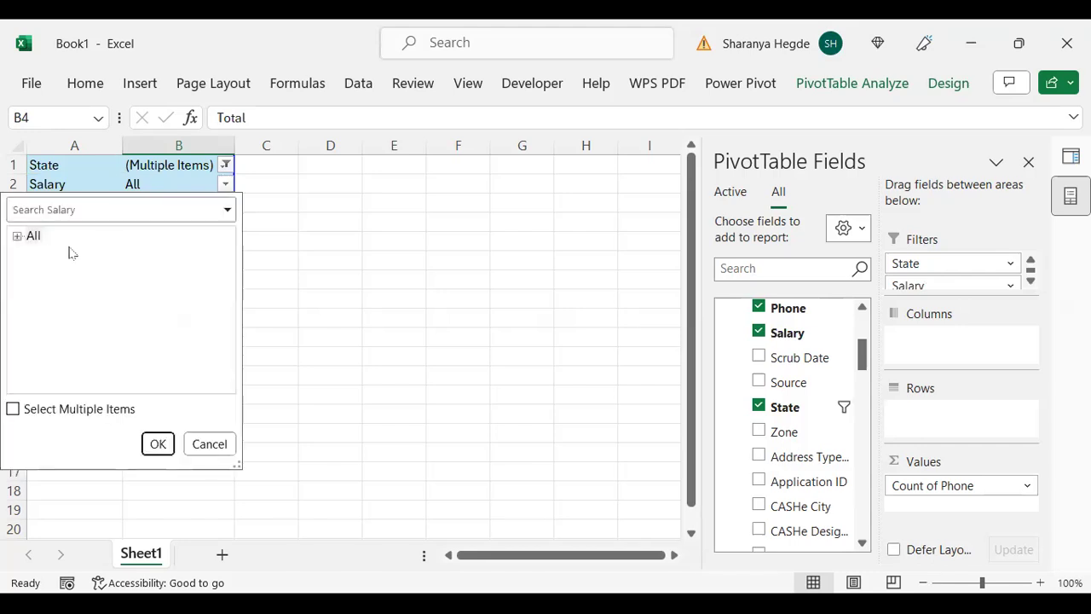
pyautogui.click(17, 236)
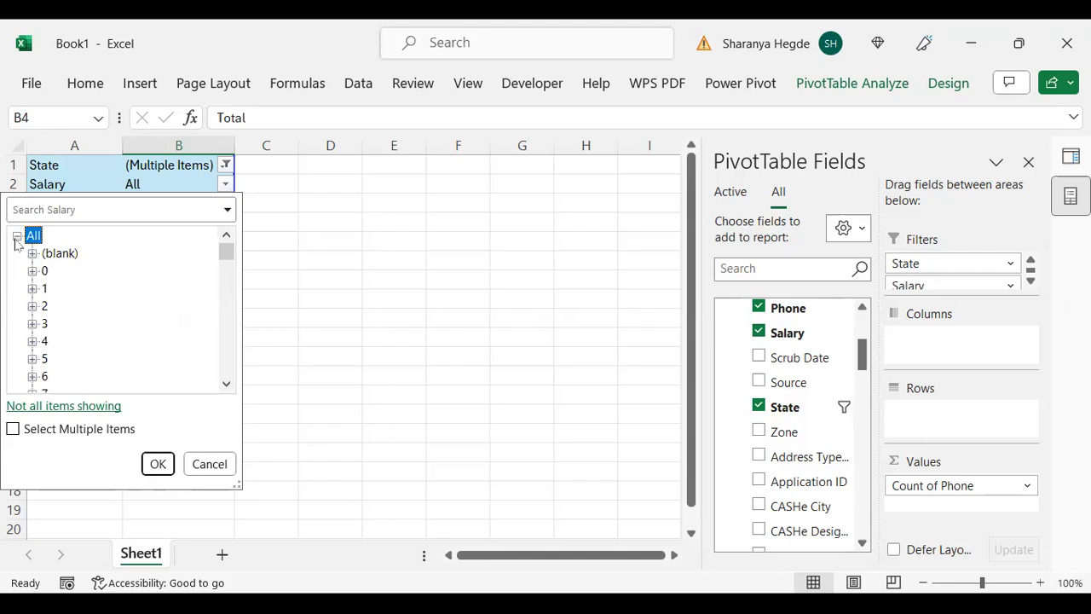
pyautogui.click(12, 430)
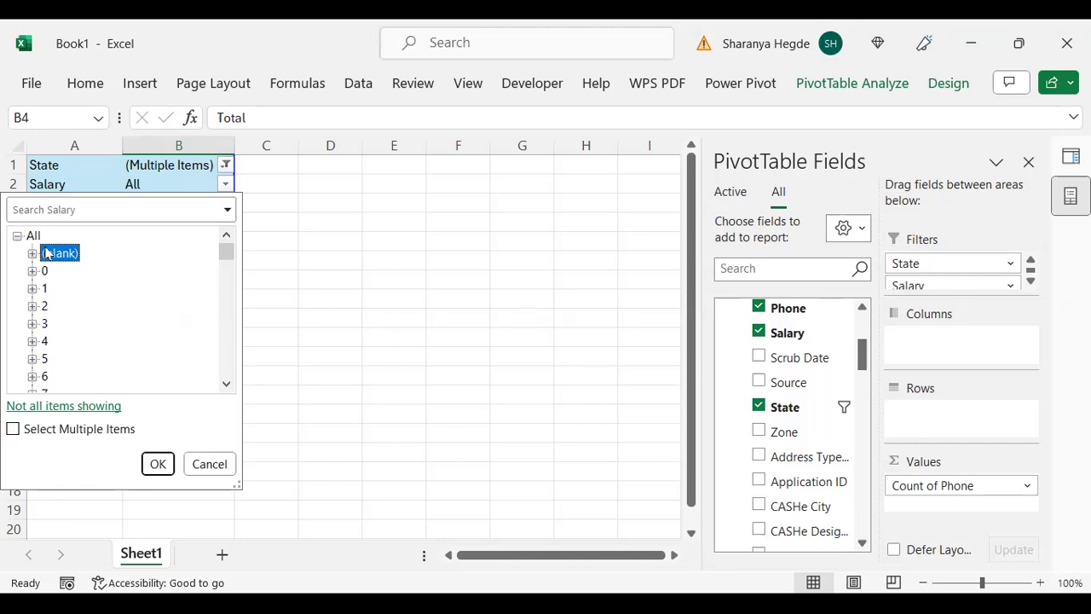
pyautogui.click(12, 430)
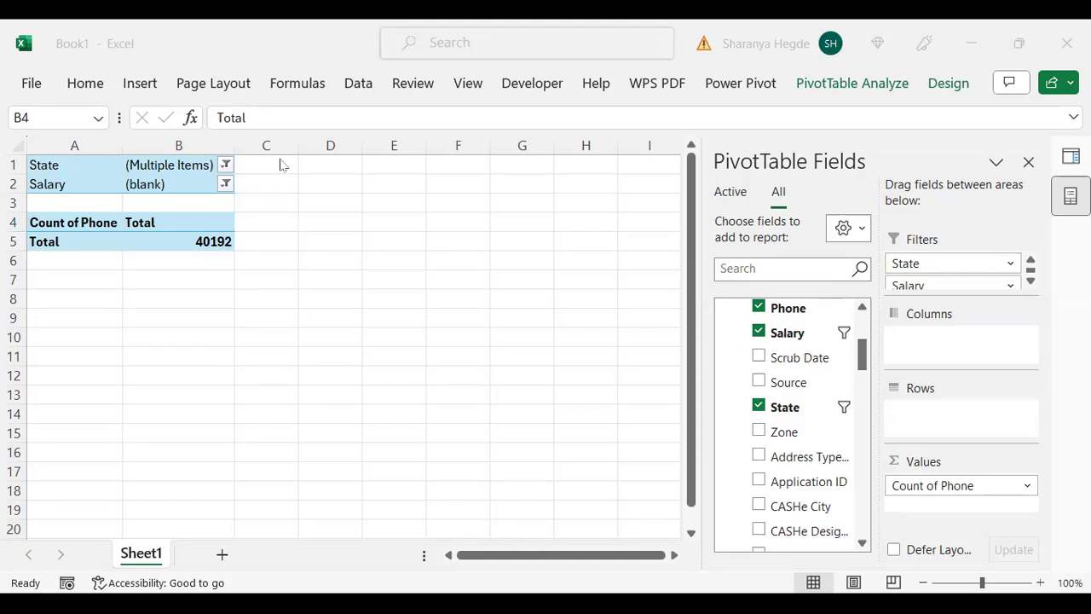
# Set the maximum number of OLAP drill-through records to retrieve to 100000 in the ThisWorkbookDataModel connection properties
pyautogui.click(361, 92)
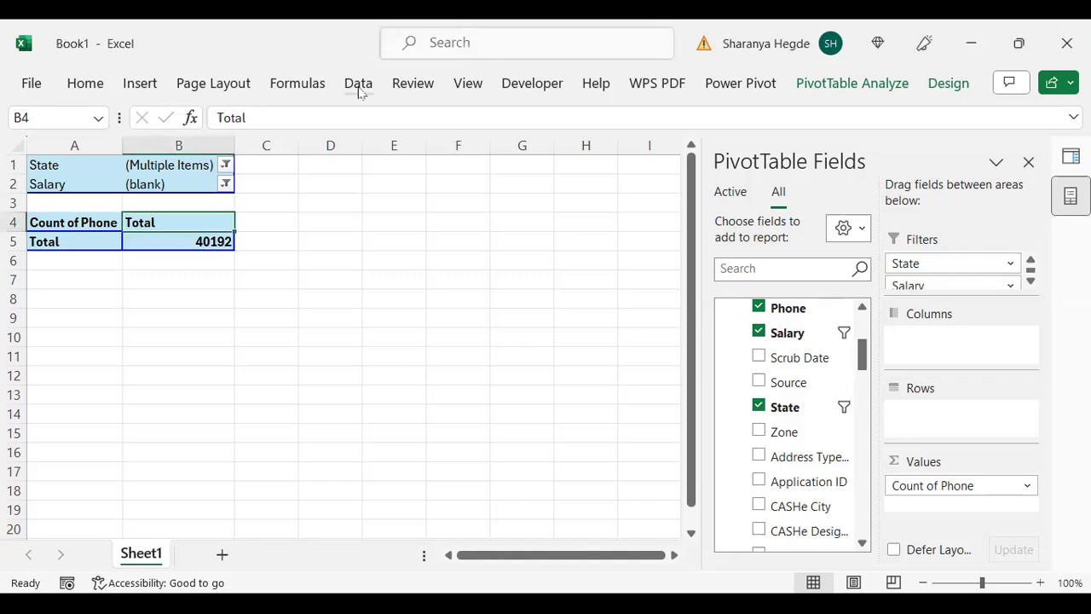
pyautogui.click(358, 85)
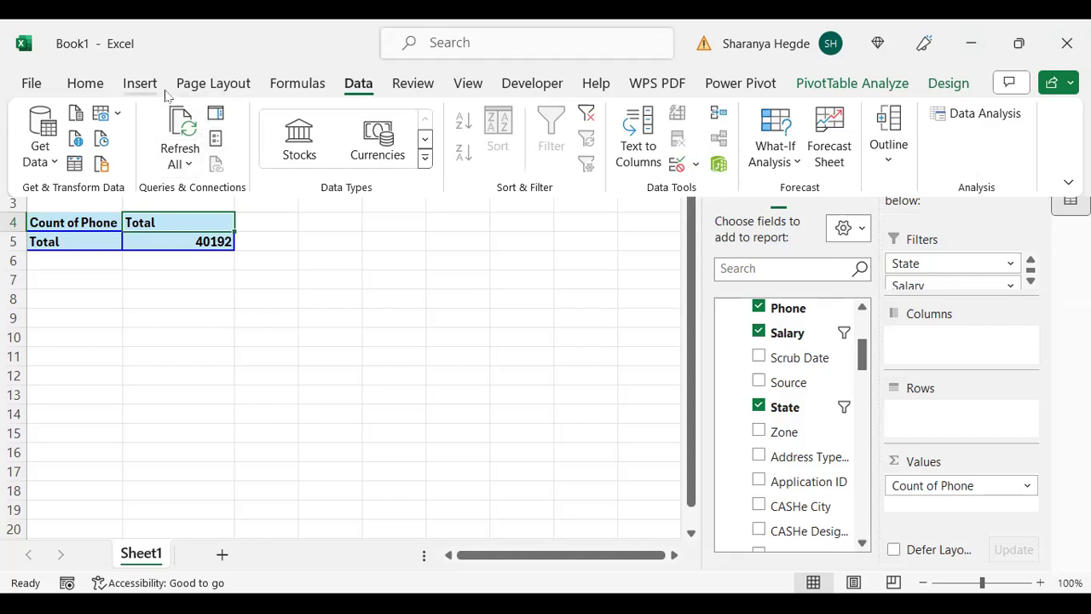
pyautogui.click(216, 113)
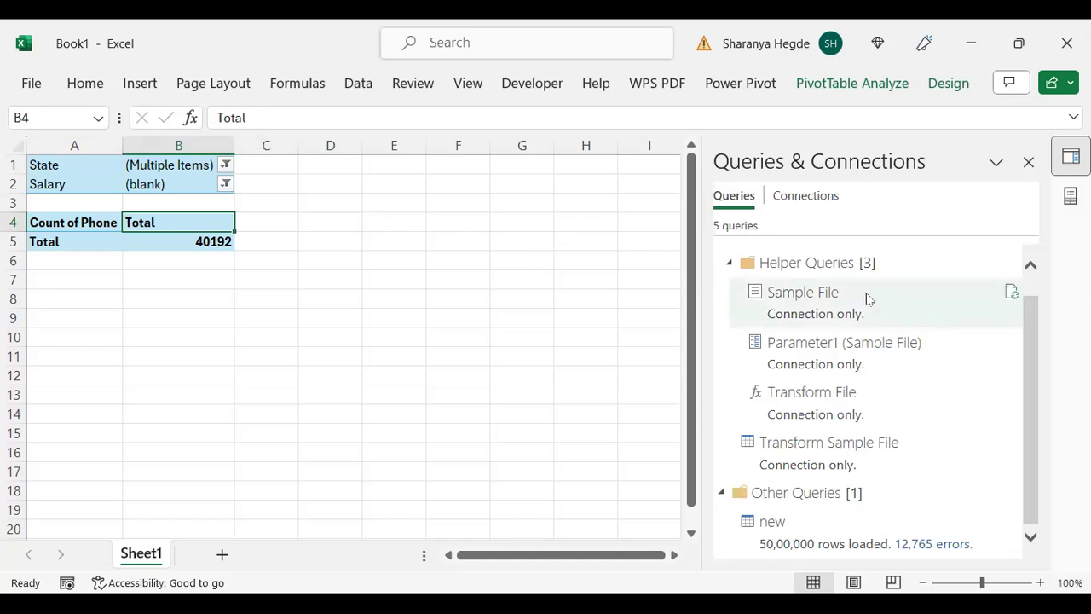
pyautogui.click(816, 201)
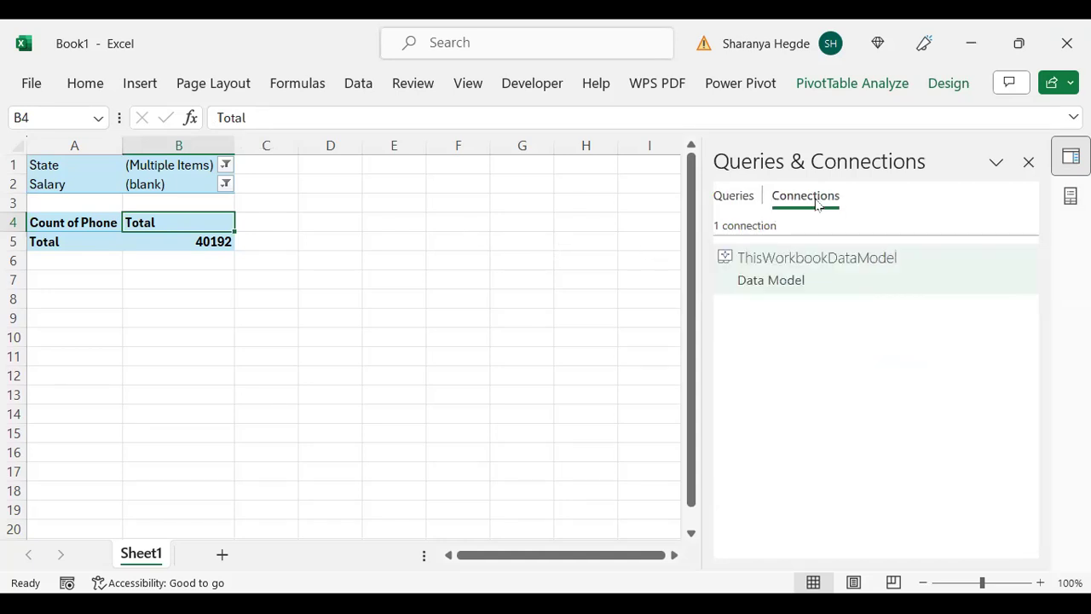
pyautogui.click(775, 262)
pyautogui.rightClick(775, 264)
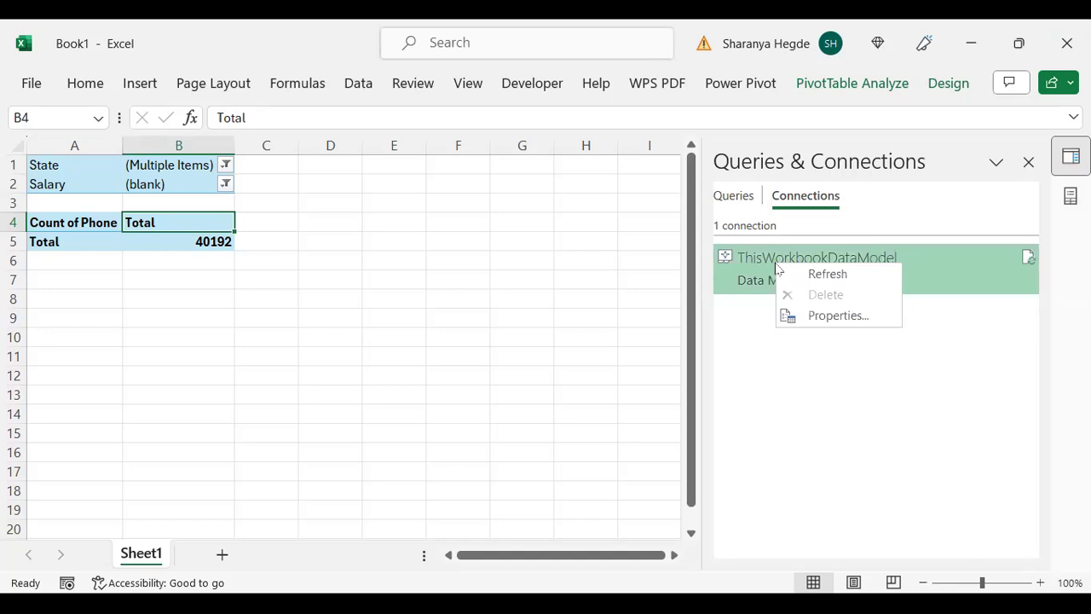
pyautogui.click(839, 315)
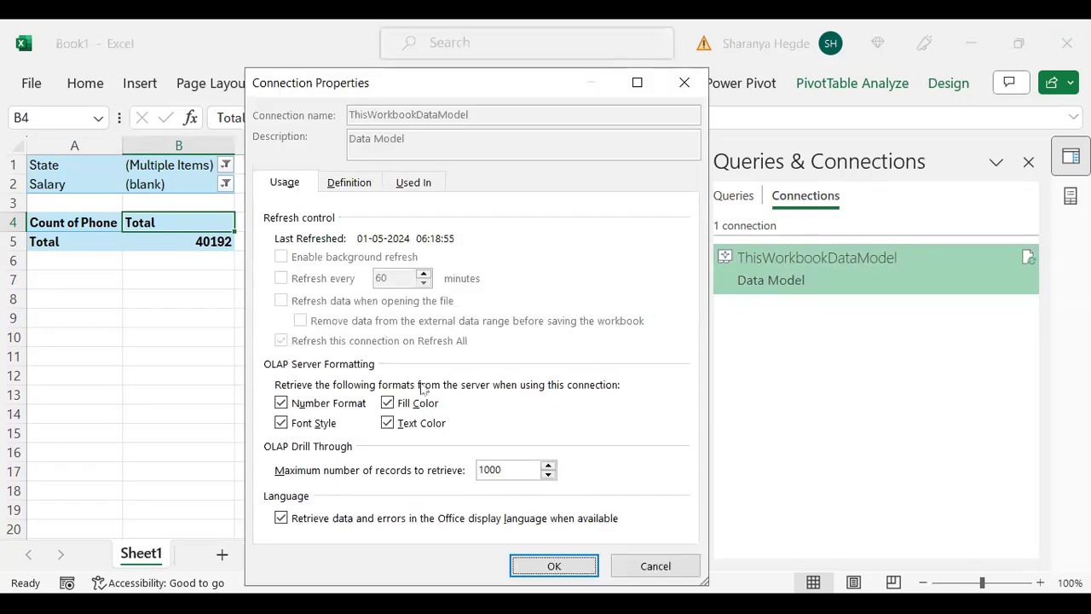
pyautogui.click(484, 469)
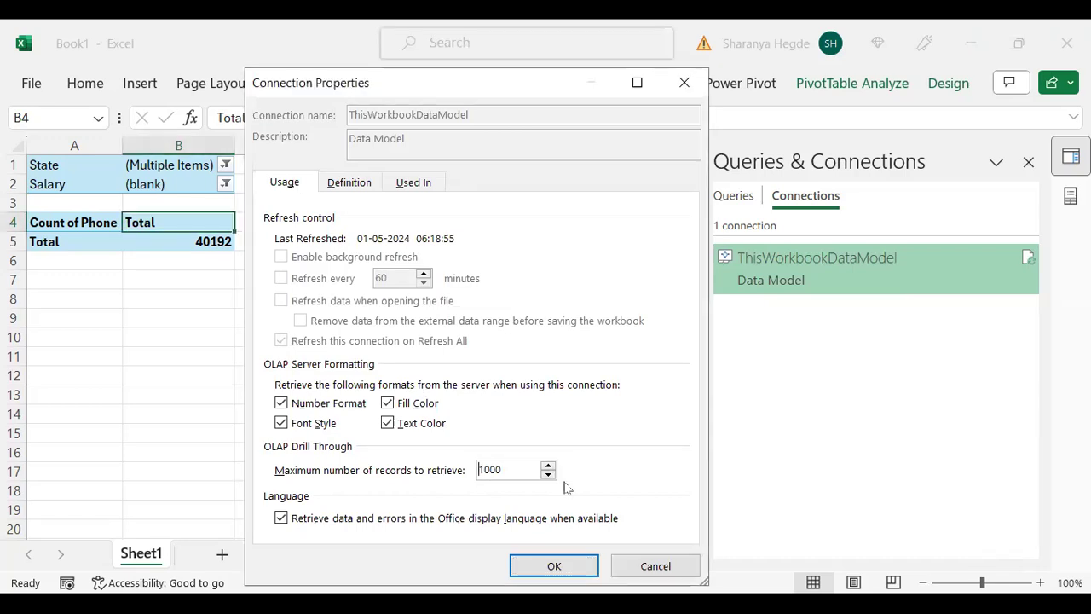
pyautogui.press('Delete')
pyautogui.write('100')
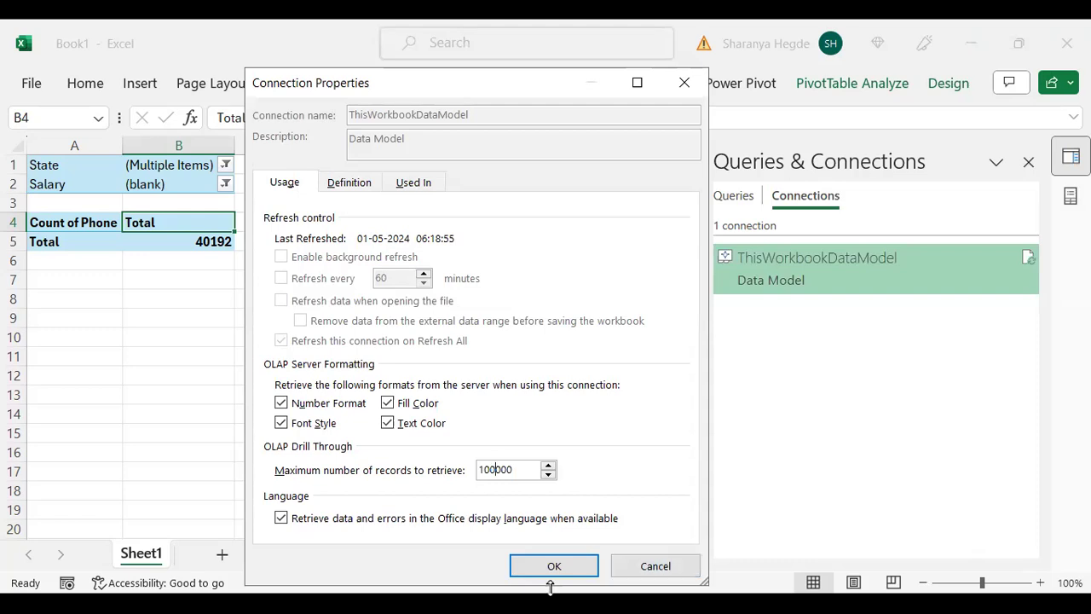
pyautogui.click(571, 569)
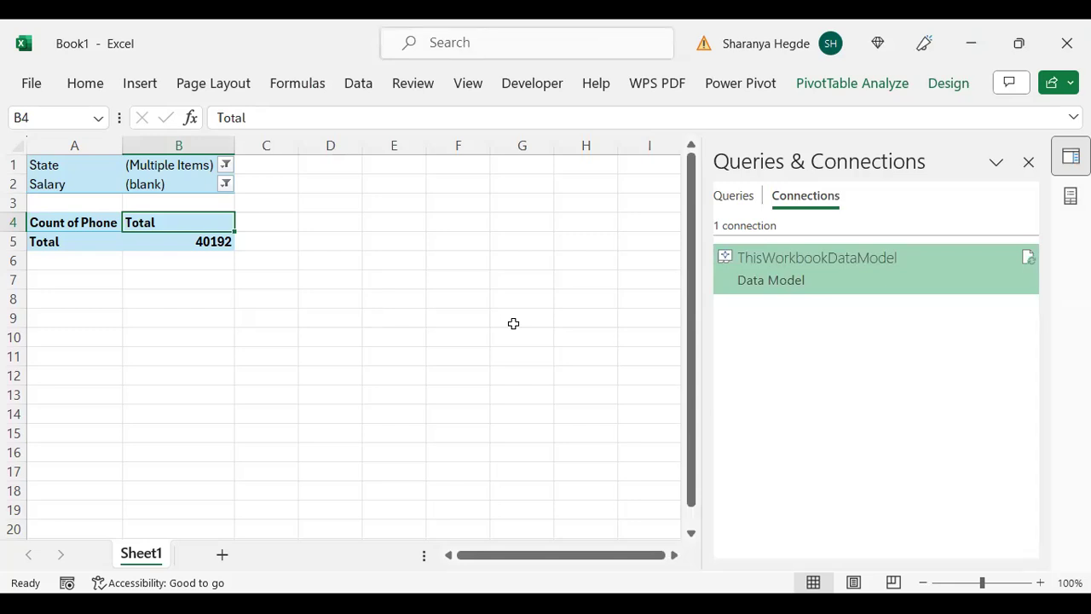
pyautogui.click(1027, 162)
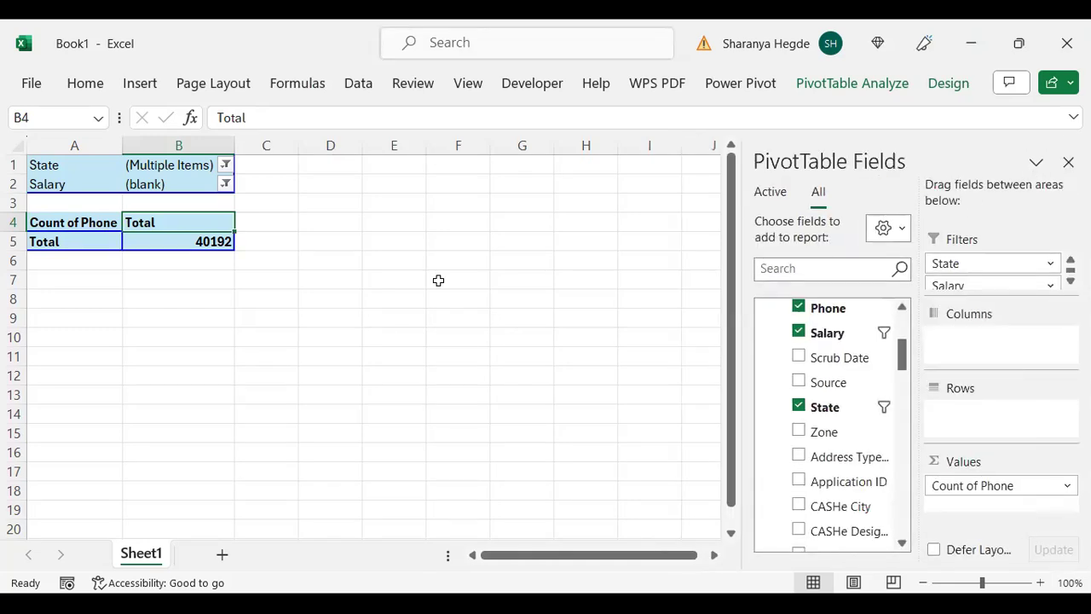
# Drill through the PivotTable's phone count total into a new sheet and check the number of entries in the Email column
pyautogui.doubleClick(223, 241)
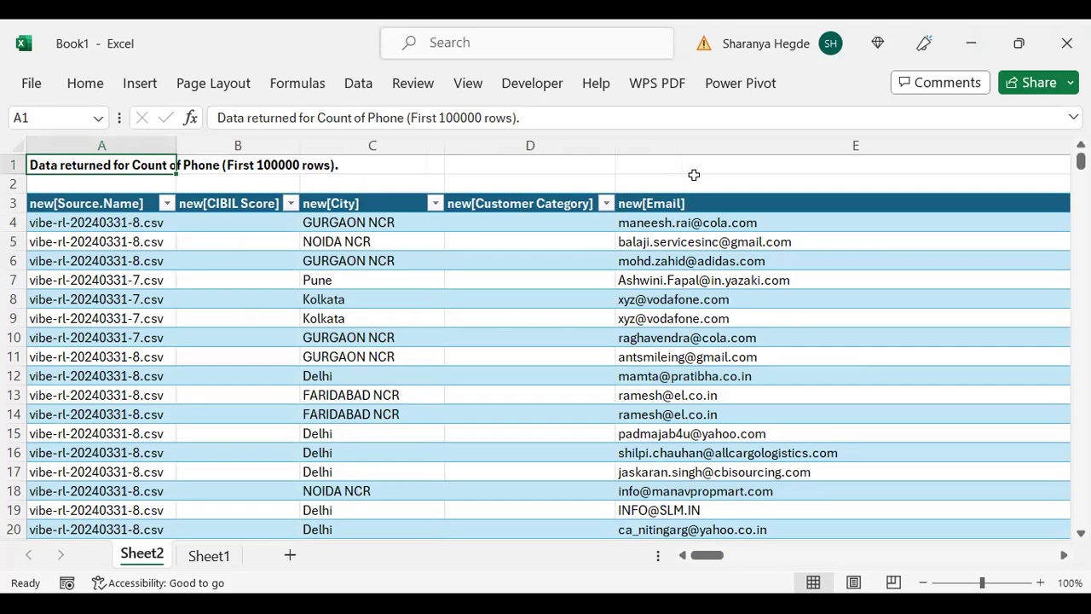
pyautogui.click(722, 145)
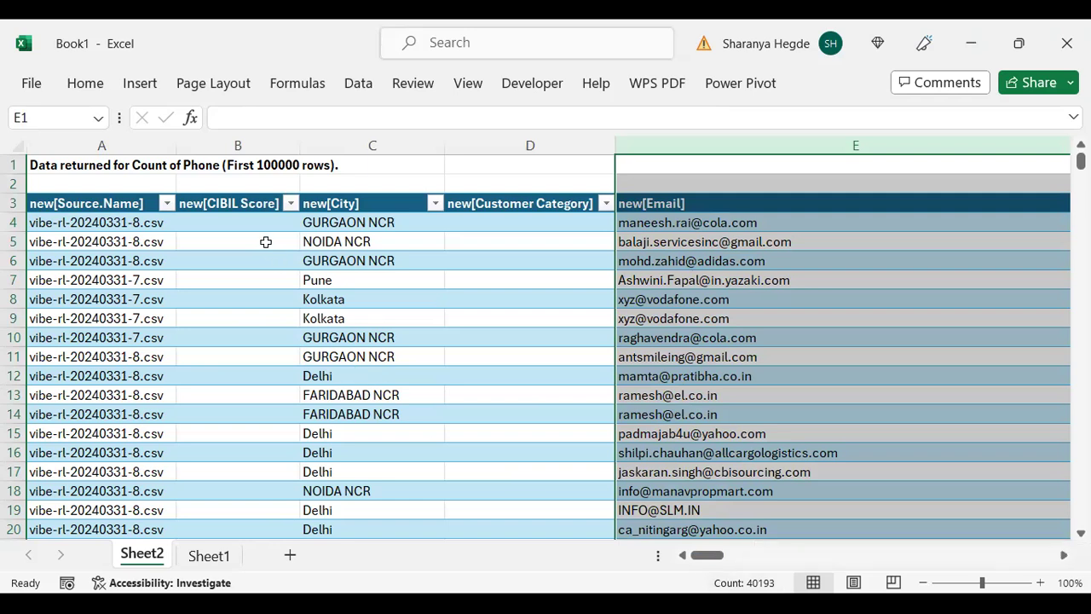
pyautogui.click(104, 242)
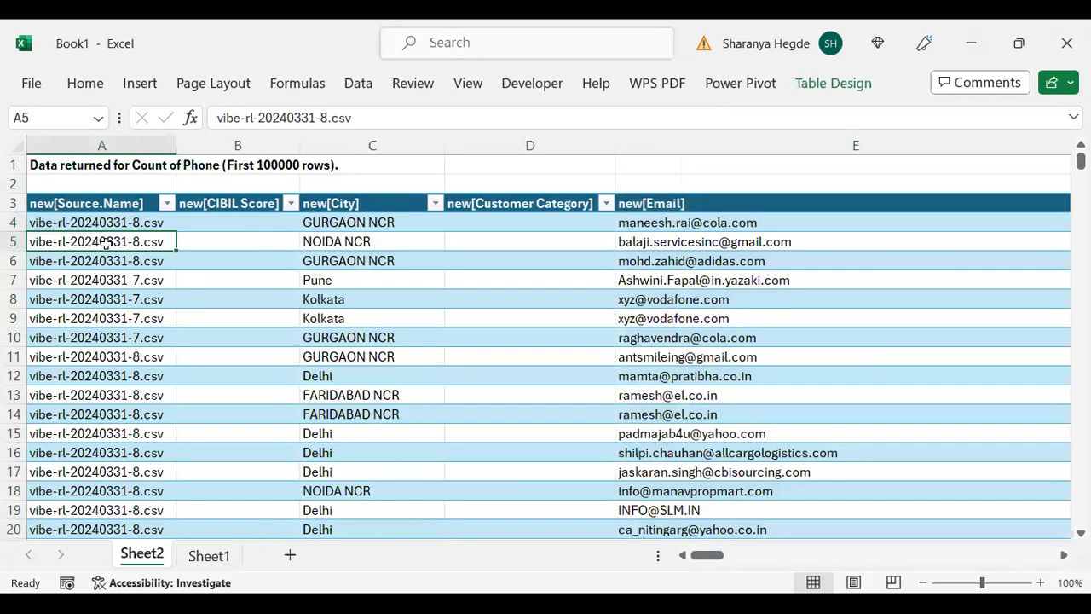
# Examine the rows of the extracted records table, going down the Source.Name column and back up to the sheet's heading
pyautogui.press('Down')
pyautogui.press('Down')
pyautogui.press('Down')
pyautogui.press('Down')
pyautogui.press('Down')
pyautogui.press('Down')
pyautogui.press('Down')
pyautogui.press('Down')
pyautogui.press('Down')
pyautogui.press('Down')
pyautogui.press('Down')
pyautogui.press('Down')
pyautogui.press('Down')
pyautogui.press('Down')
pyautogui.press('Down')
pyautogui.press('Down')
pyautogui.press('Down')
pyautogui.press('Down')
pyautogui.press('Down')
pyautogui.press('Down')
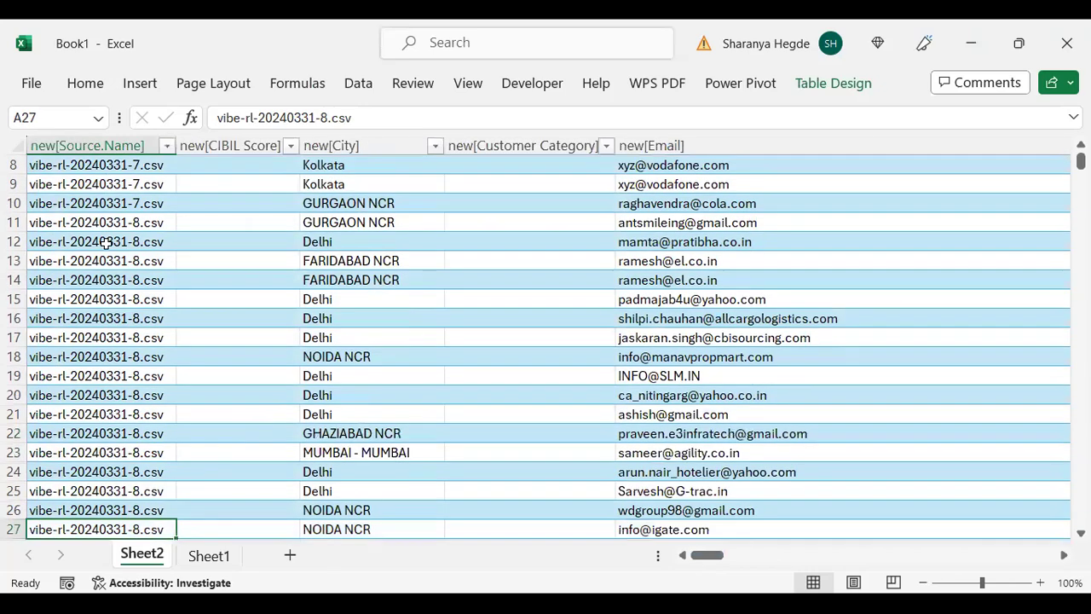
pyautogui.press('Up')
pyautogui.press('Up')
pyautogui.press('Up')
pyautogui.press('Up')
pyautogui.press('Up')
pyautogui.press('Up')
pyautogui.press('Up')
pyautogui.press('Up')
pyautogui.press('Up')
pyautogui.press('Up')
pyautogui.press('Up')
pyautogui.press('Up')
pyautogui.press('Up')
pyautogui.press('Up')
pyautogui.press('Up')
pyautogui.press('Up')
pyautogui.press('Up')
pyautogui.press('Up')
pyautogui.press('Up')
pyautogui.press('Up')
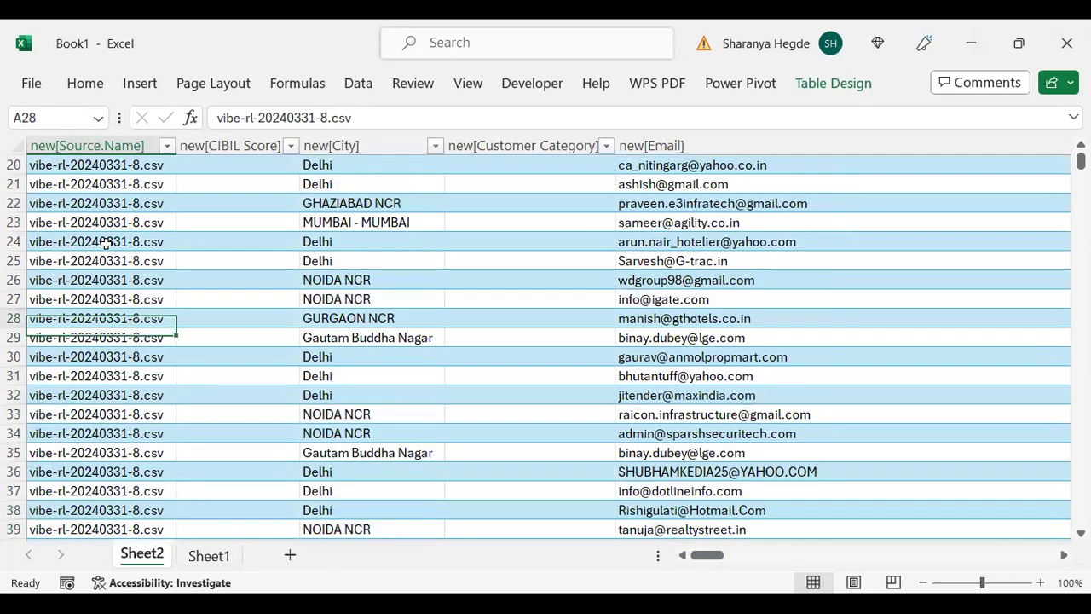
pyautogui.press('Up')
pyautogui.press('Up')
pyautogui.press('Up')
pyautogui.press('Up')
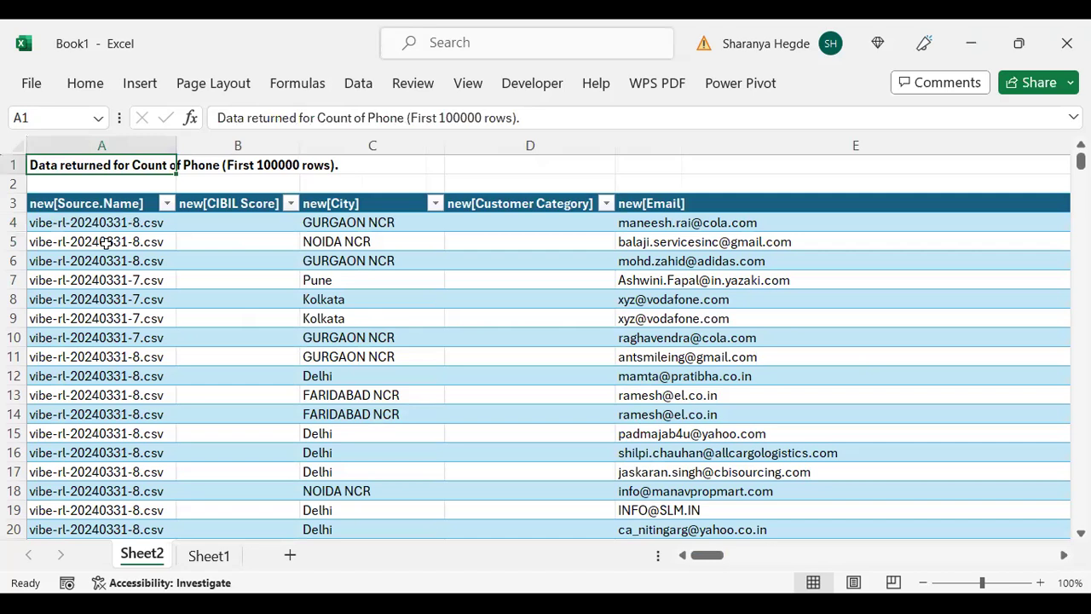